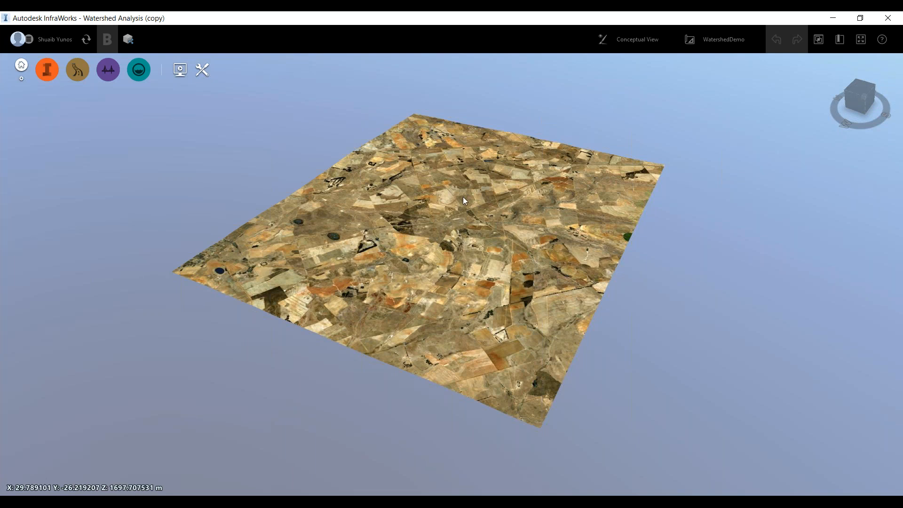
# Examine the terrain model from several distances and angles, focusing on the stream and the road that crosses it.
pyautogui.scroll(5, 463, 197)
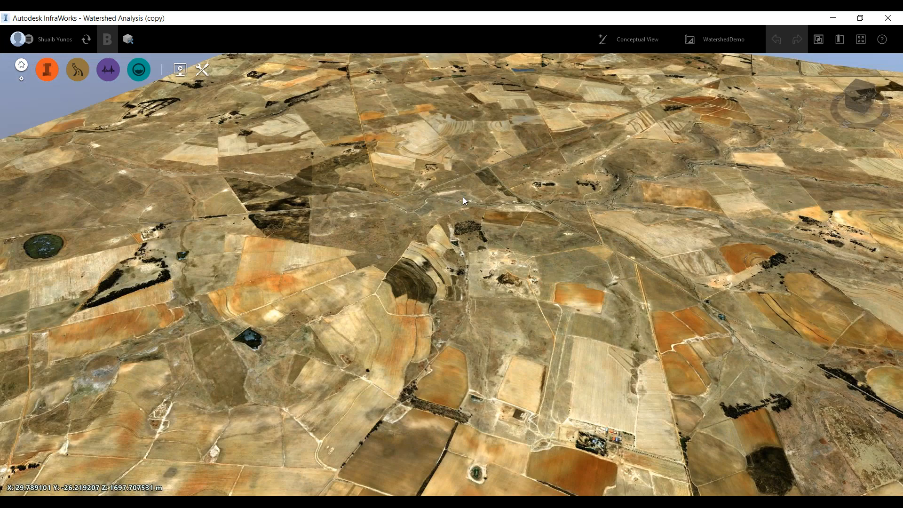
pyautogui.scroll(3, 462, 197)
pyautogui.scroll(-2, 467, 282)
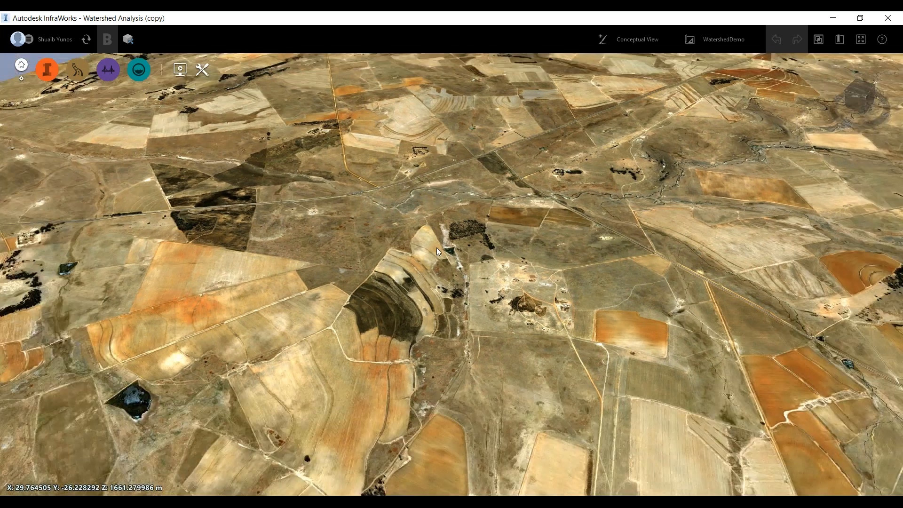
pyautogui.scroll(-1, 436, 248)
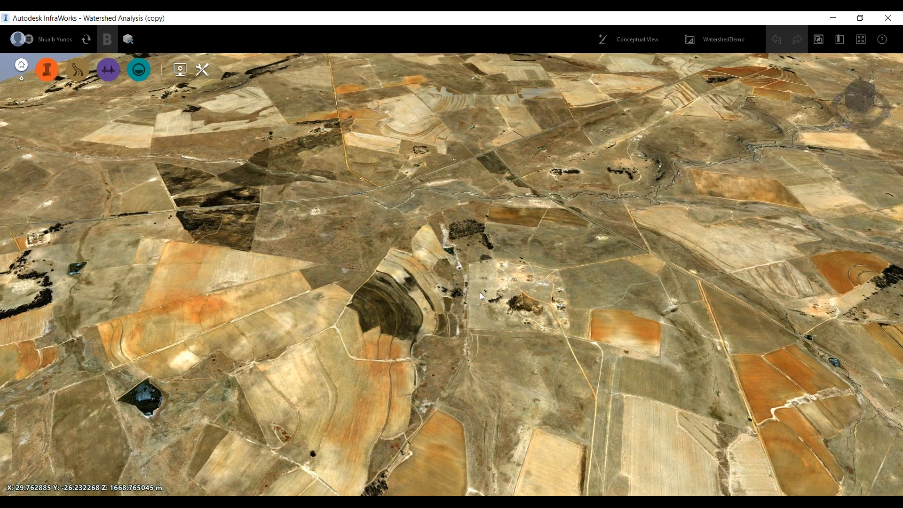
pyautogui.scroll(-3, 407, 253)
pyautogui.scroll(-3, 430, 276)
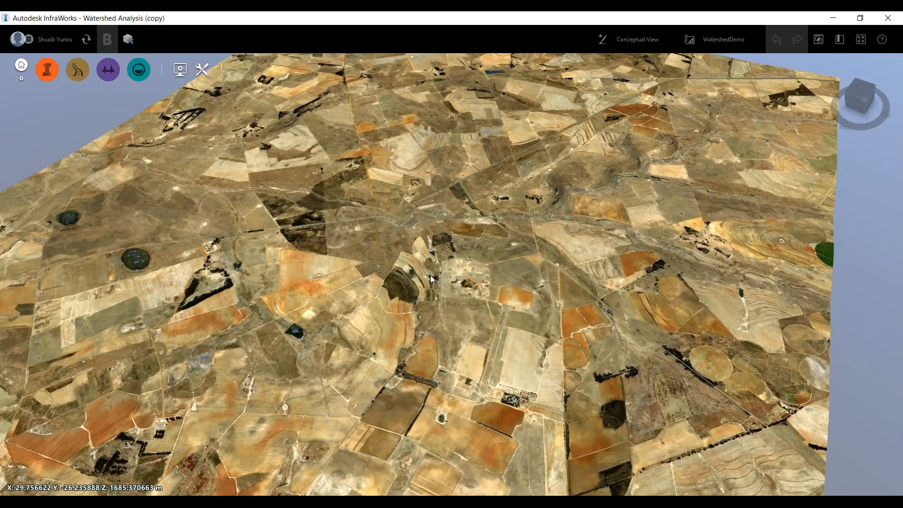
pyautogui.moveTo(430, 275); pyautogui.dragTo(408, 257)
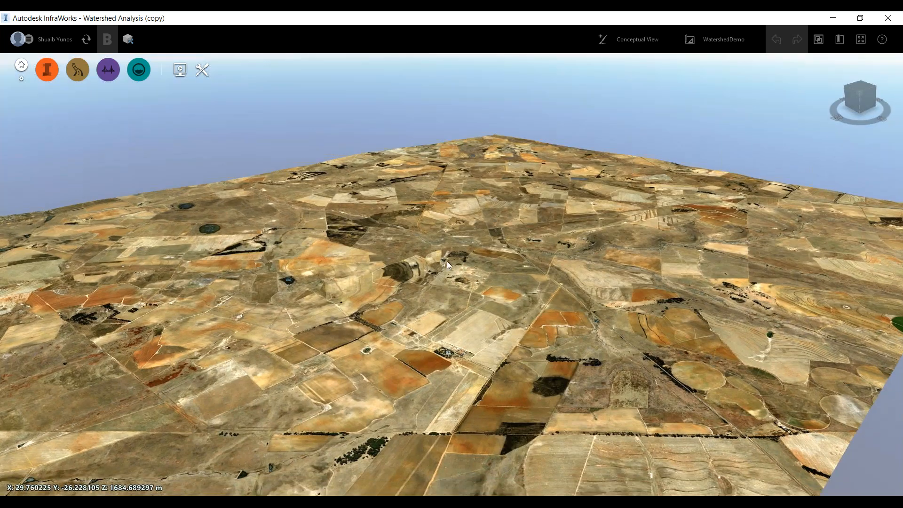
pyautogui.scroll(3, 446, 261)
pyautogui.moveTo(468, 287); pyautogui.dragTo(497, 287)
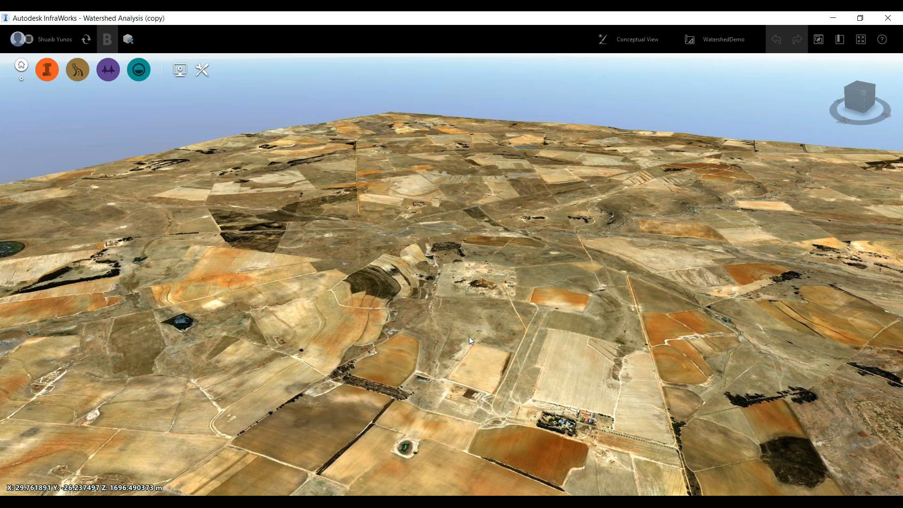
pyautogui.moveTo(447, 351); pyautogui.dragTo(495, 346, button='middle')
pyautogui.moveTo(494, 346); pyautogui.dragTo(520, 329)
pyautogui.scroll(4, 300, 250)
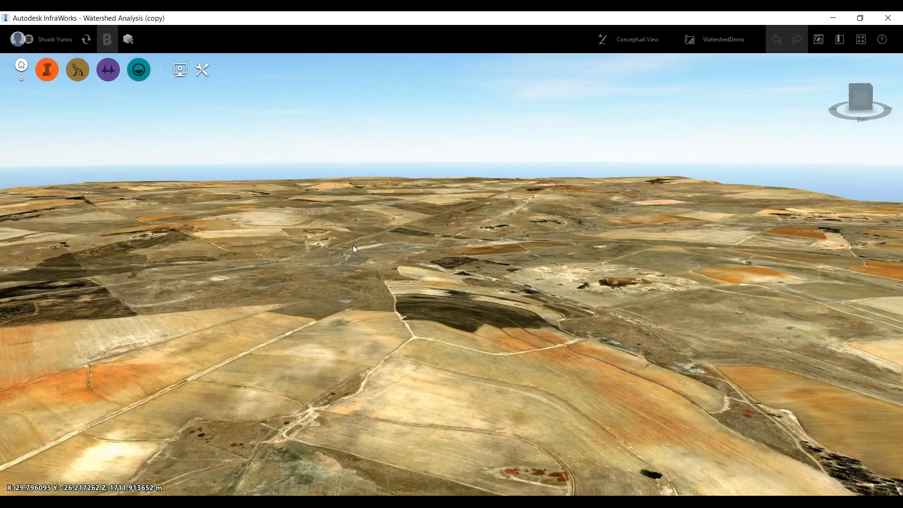
pyautogui.scroll(2, 403, 266)
pyautogui.moveTo(404, 264); pyautogui.dragTo(264, 345, button='middle')
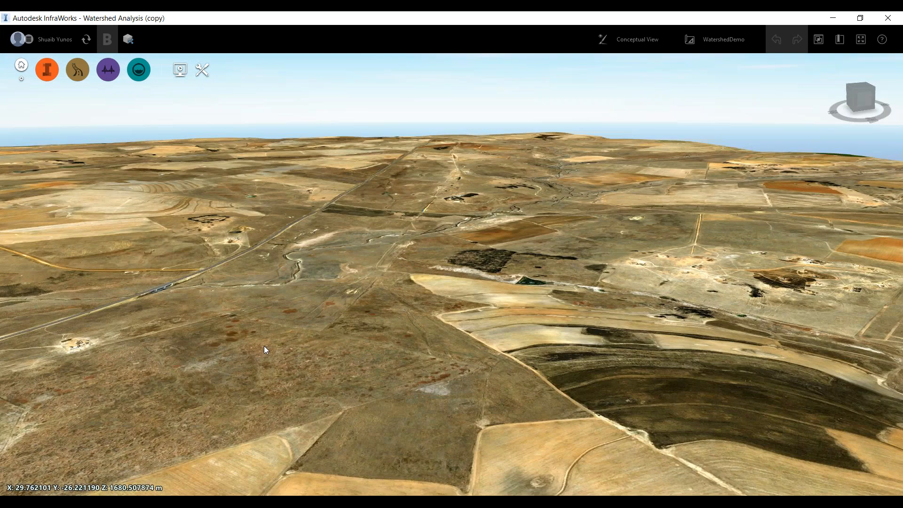
pyautogui.moveTo(460, 399); pyautogui.dragTo(392, 350, button='middle')
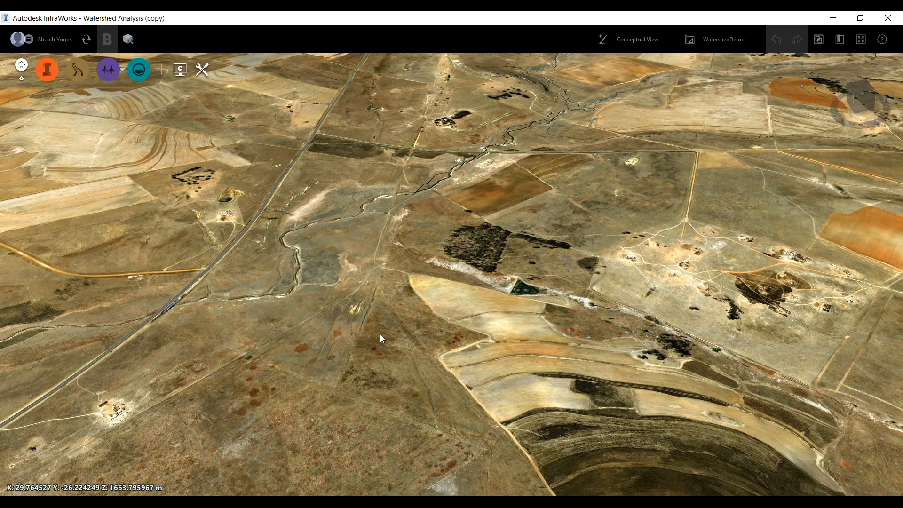
pyautogui.moveTo(381, 335); pyautogui.dragTo(384, 347, button='middle')
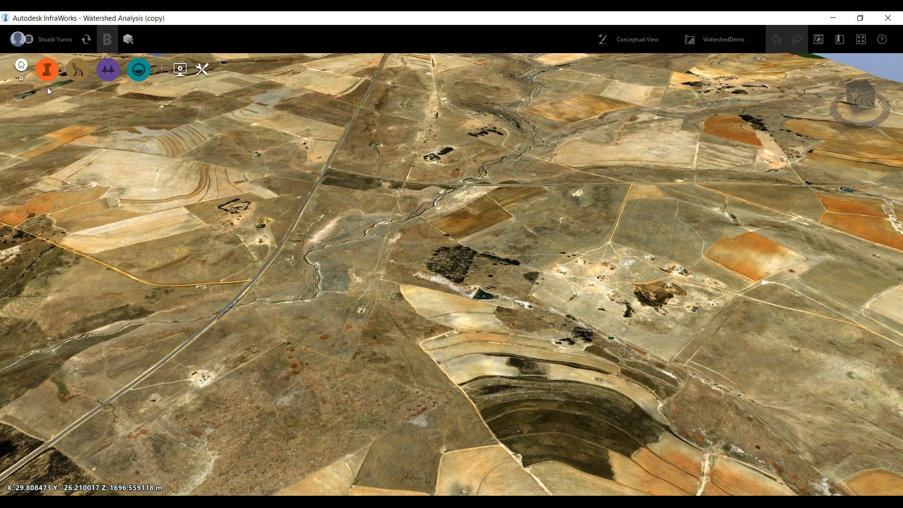
pyautogui.press('ctrl')
pyautogui.press('ctrl')
pyautogui.press('ctrl')
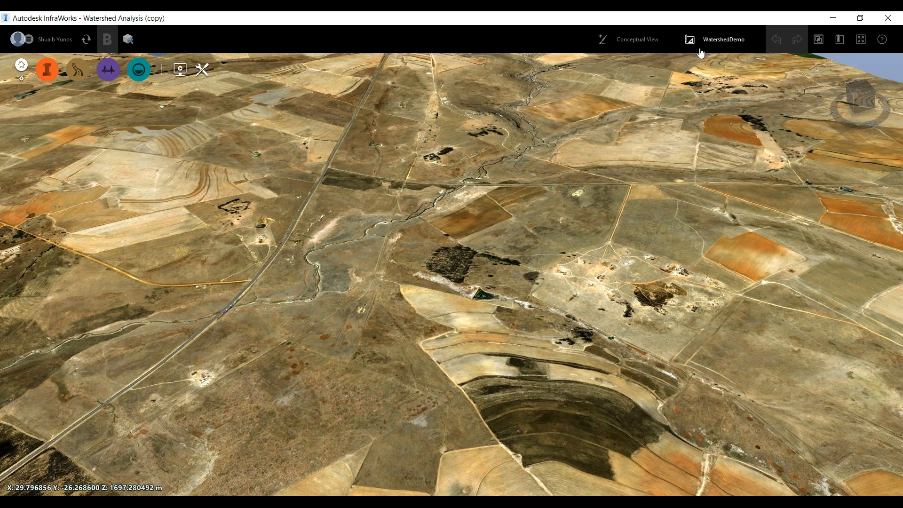
# Go to the Bridge bookmark and examine the road bridge and the stream passing beneath it.
pyautogui.click(839, 53)
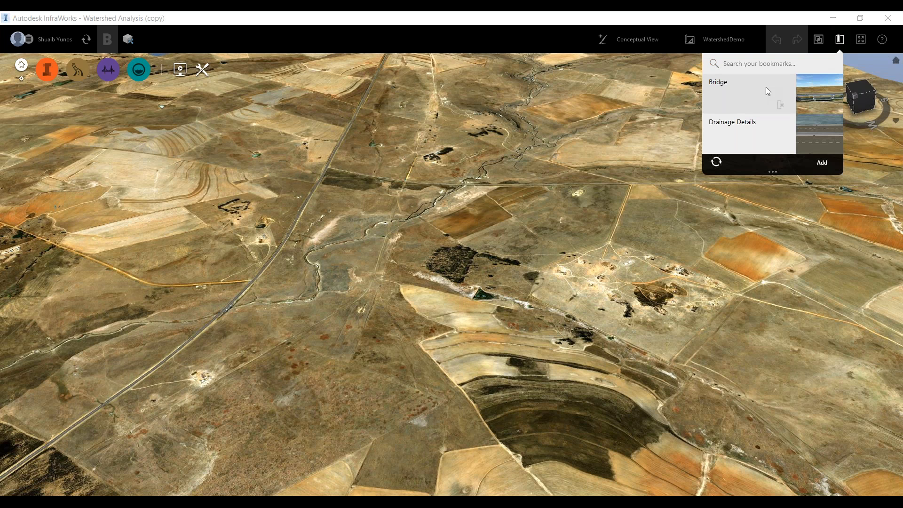
pyautogui.click(763, 88)
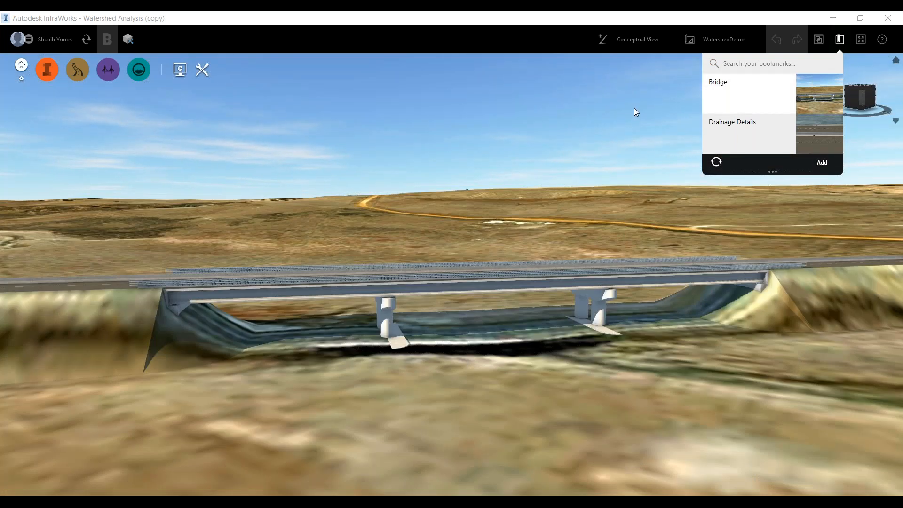
pyautogui.moveTo(284, 360); pyautogui.dragTo(467, 308)
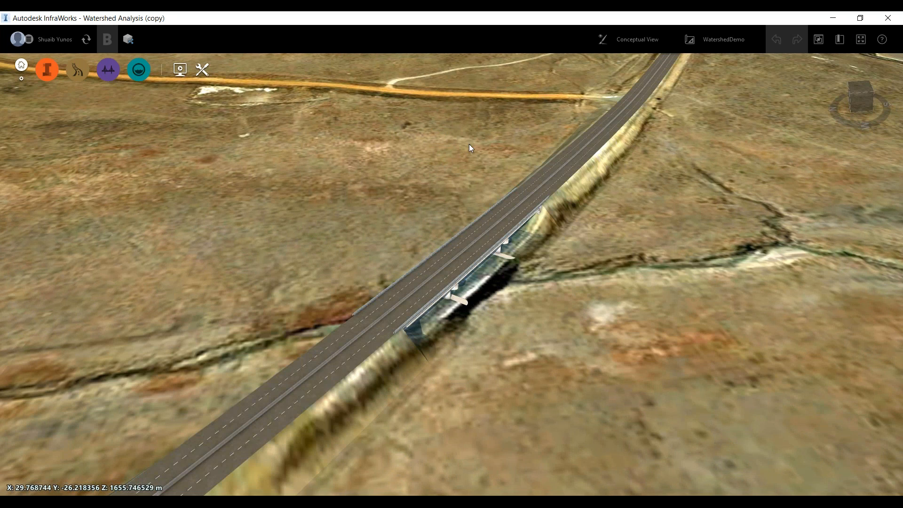
pyautogui.scroll(-1, 493, 326)
pyautogui.scroll(1, 500, 324)
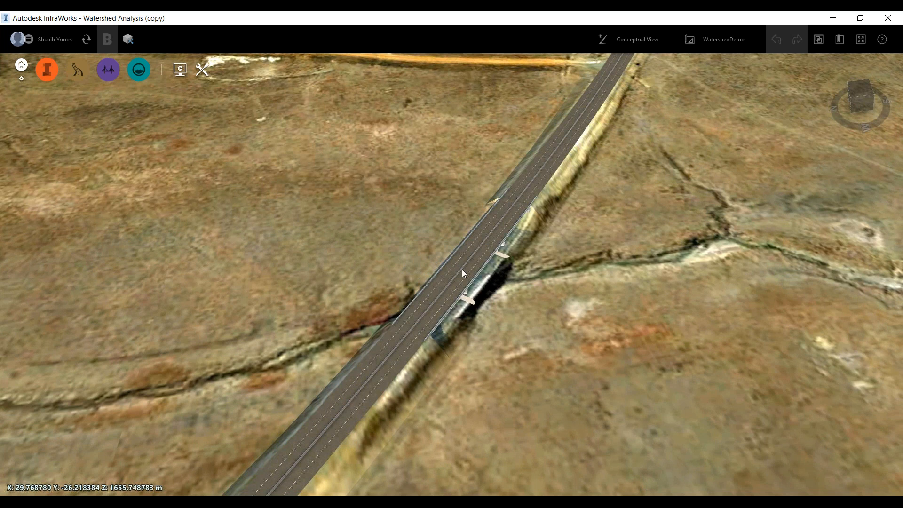
pyautogui.scroll(-1, 484, 292)
pyautogui.scroll(-1, 493, 301)
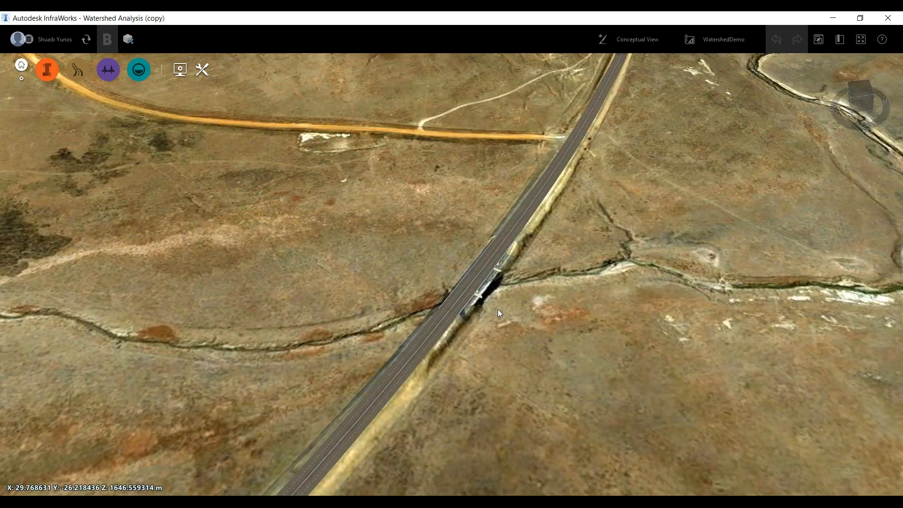
pyautogui.scroll(-1, 497, 309)
pyautogui.moveTo(528, 316); pyautogui.dragTo(484, 276)
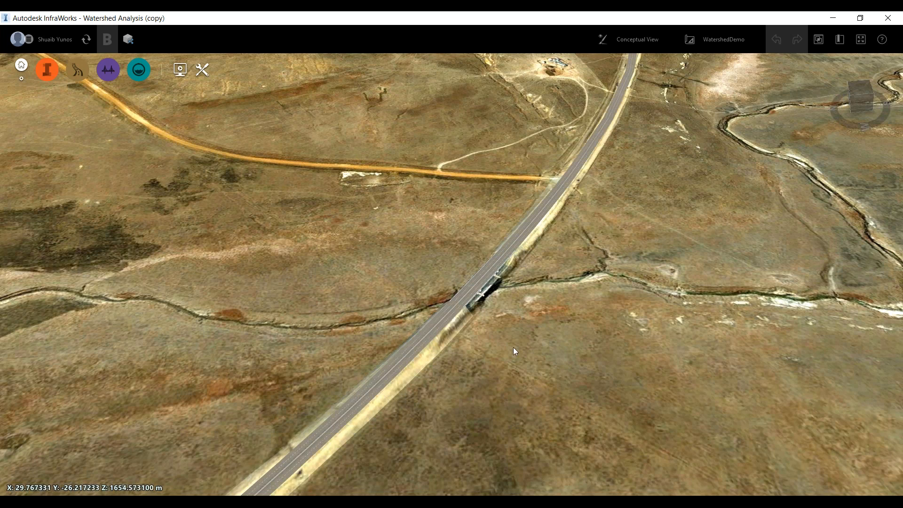
# Open the Rainfall Content settings from the drainage analysis tools.
pyautogui.click(144, 71)
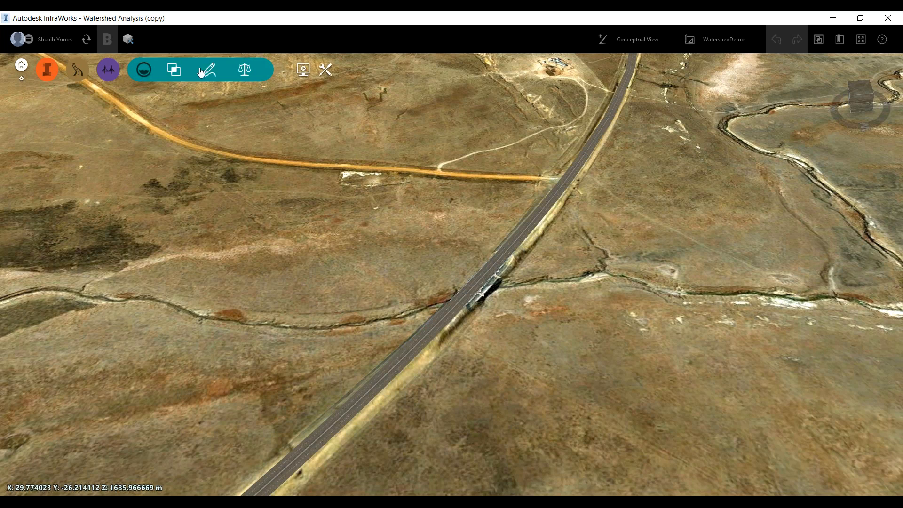
pyautogui.click(174, 72)
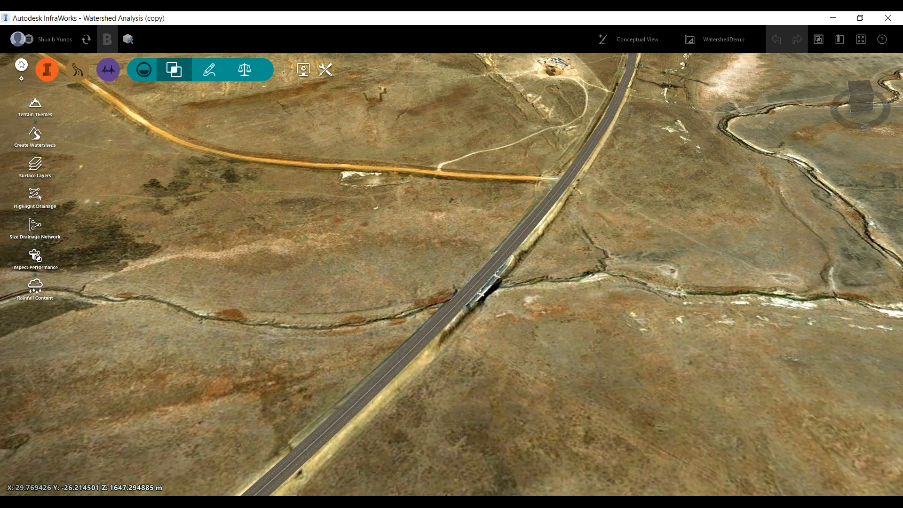
pyautogui.click(33, 300)
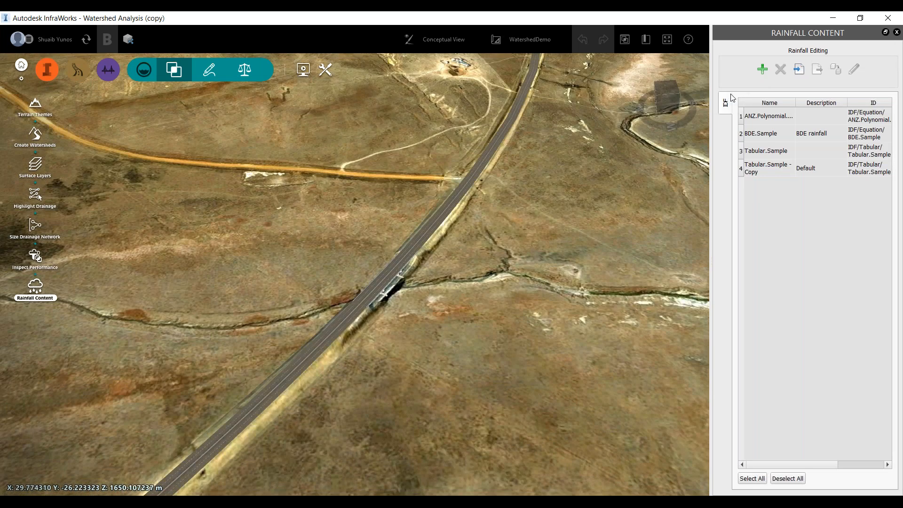
pyautogui.click(732, 98)
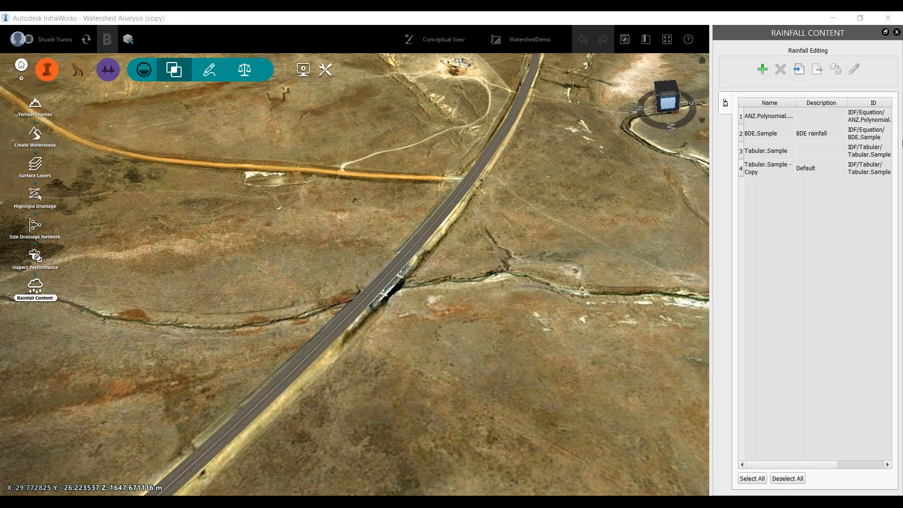
pyautogui.click(796, 144)
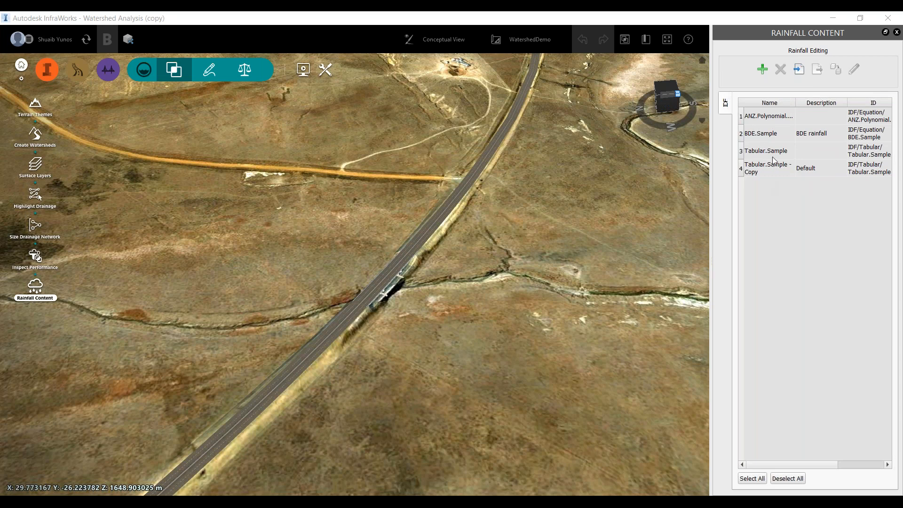
# Open the Tabular.Sample rainfall for editing and review its intensity table for all return periods.
pyautogui.click(786, 150)
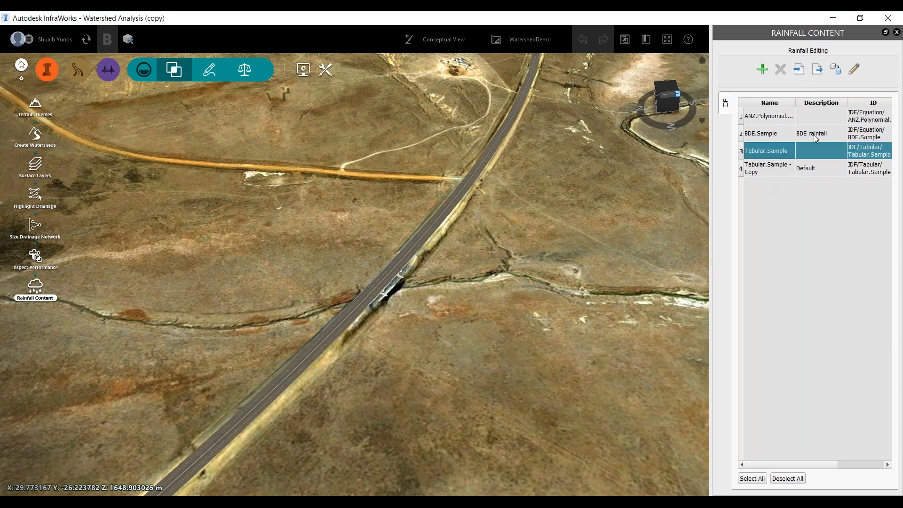
pyautogui.click(854, 69)
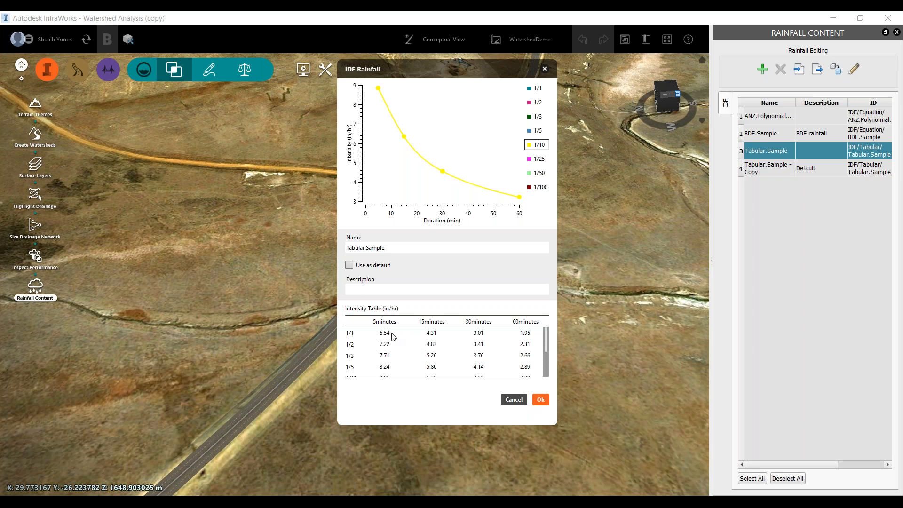
pyautogui.scroll(-3, 393, 335)
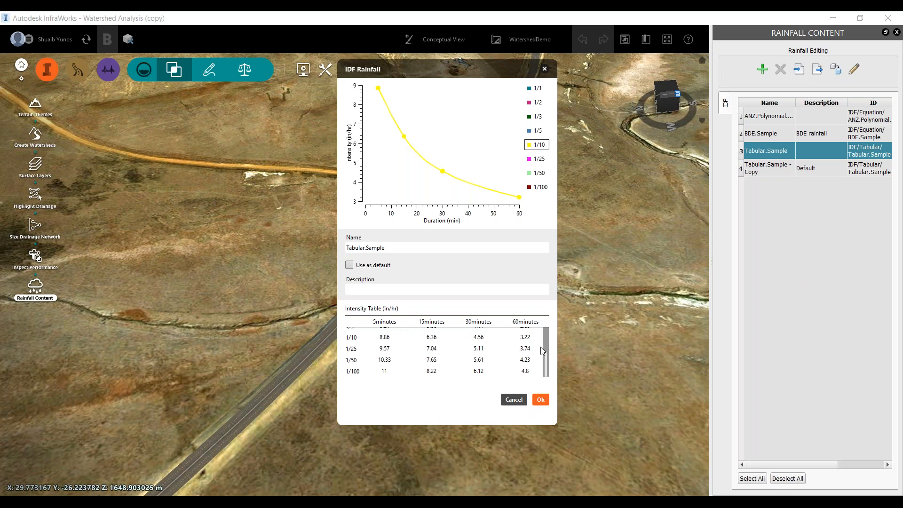
pyautogui.scroll(3, 353, 357)
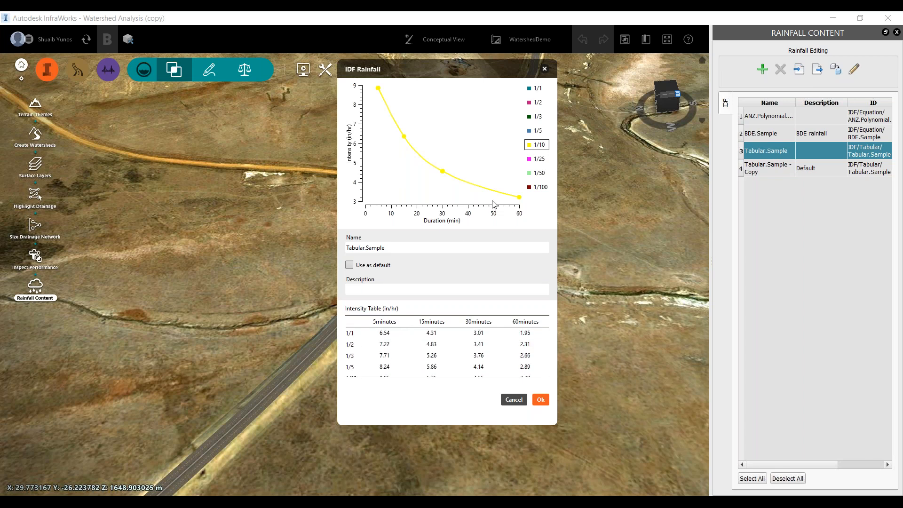
pyautogui.scroll(-3, 366, 360)
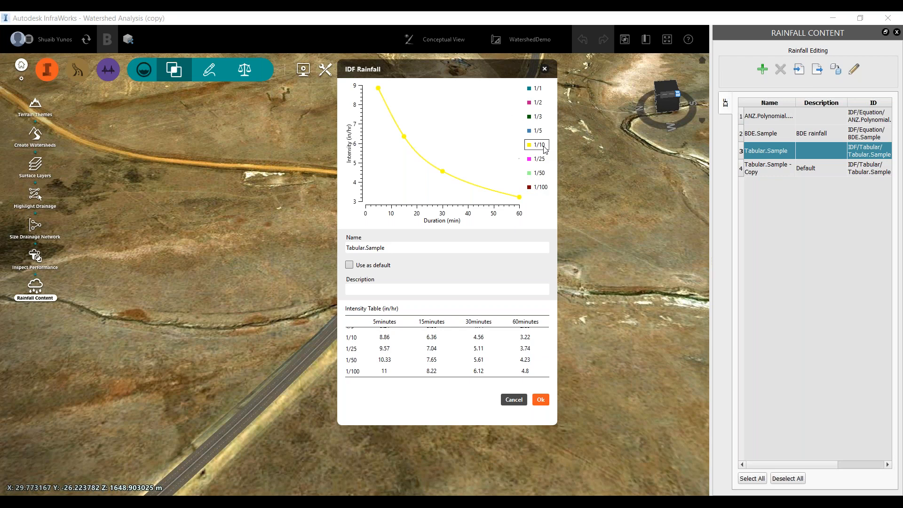
# Compare the 1/25 and 1/5 intensity curves with the 1/10 curve on the graph, and hide both again.
pyautogui.click(540, 159)
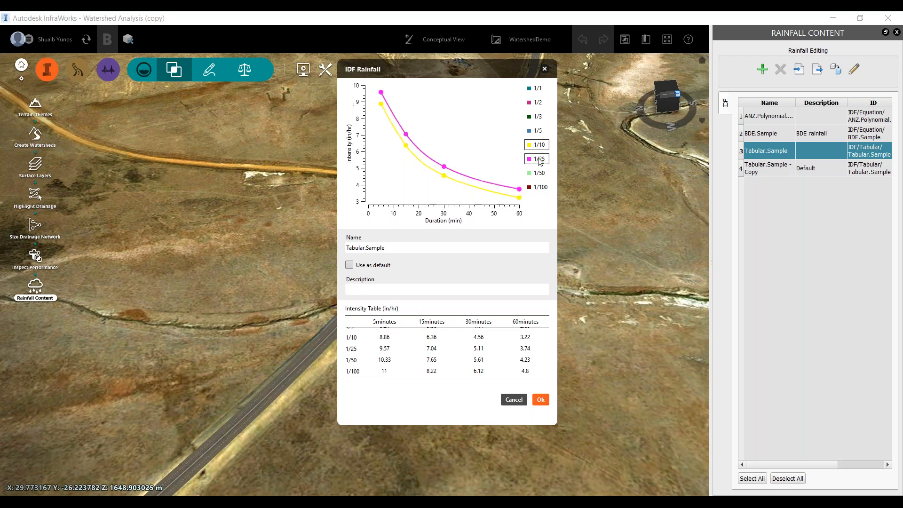
pyautogui.click(539, 131)
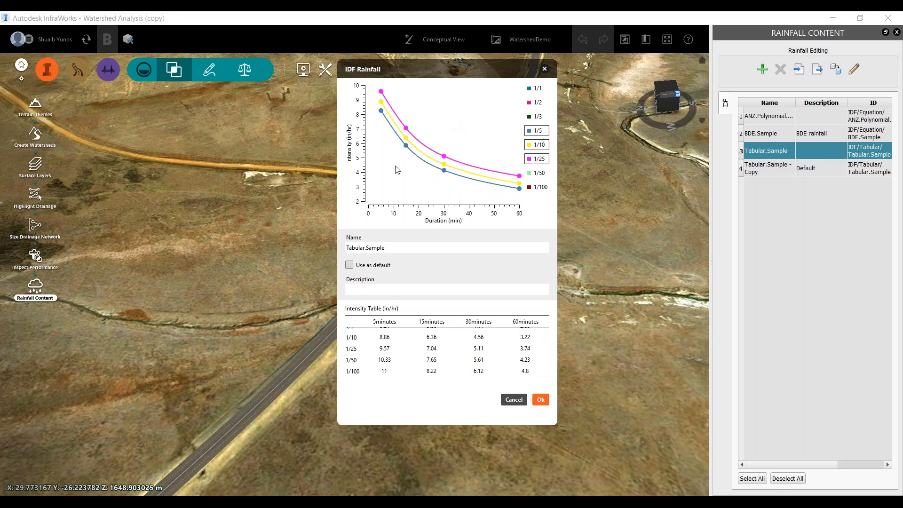
pyautogui.click(539, 132)
pyautogui.click(540, 161)
# Check that the 1/25 intensity values from 5 to 60 minutes are editable, and close the Tabular.Sample rainfall without changes.
pyautogui.click(349, 264)
pyautogui.click(384, 351)
pyautogui.click(384, 351)
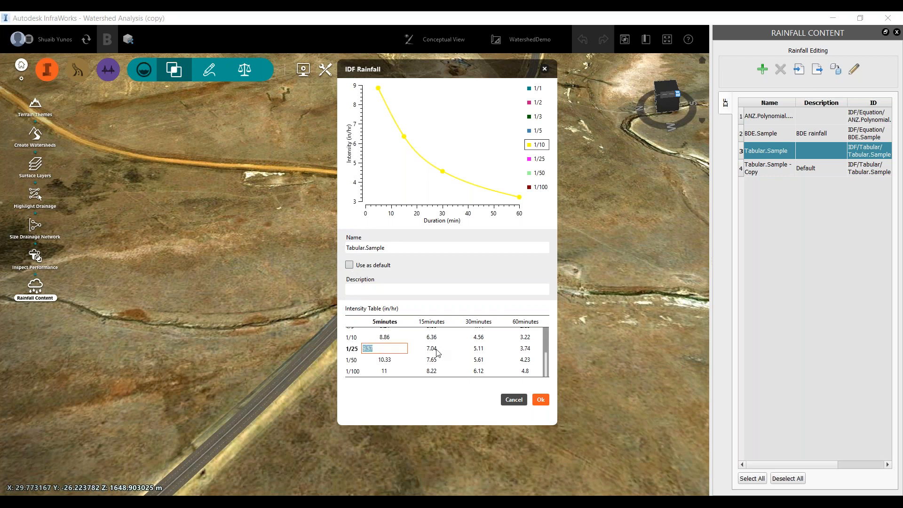
pyautogui.press('Tab')
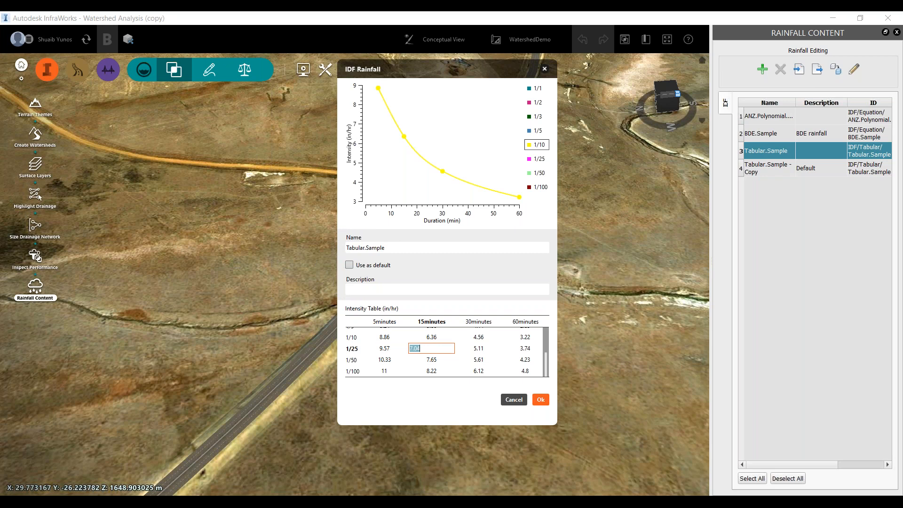
pyautogui.doubleClick(482, 352)
pyautogui.doubleClick(526, 356)
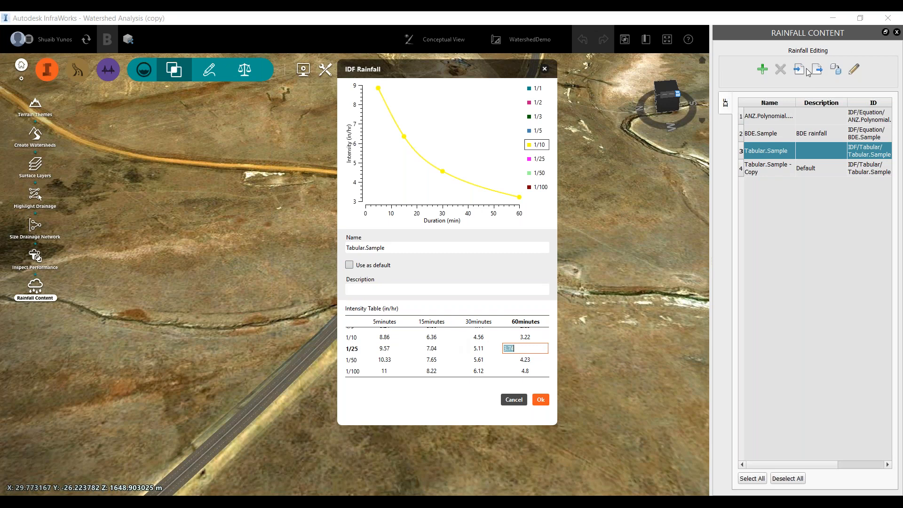
pyautogui.click(544, 69)
# Open the Tabular.Sample - Copy rainfall, check that its 1/2 intensity values are editable, and close it without changes.
pyautogui.click(769, 167)
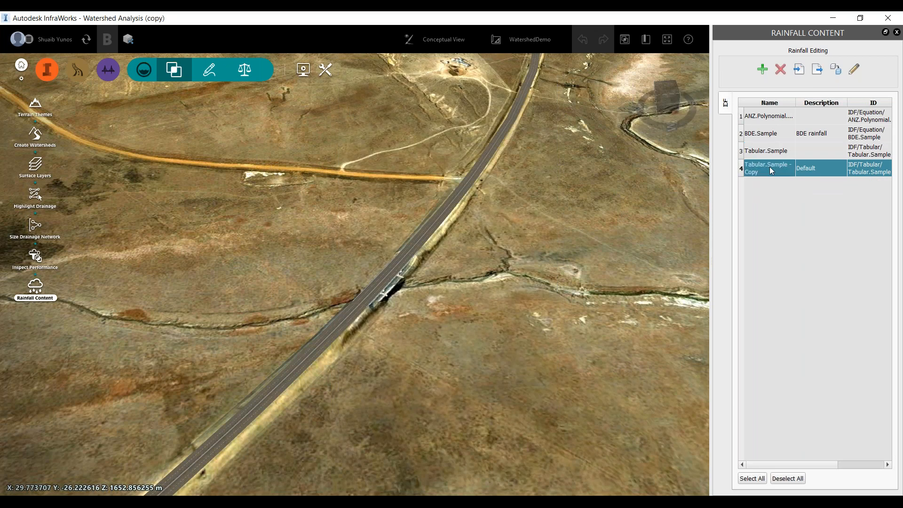
pyautogui.doubleClick(770, 167)
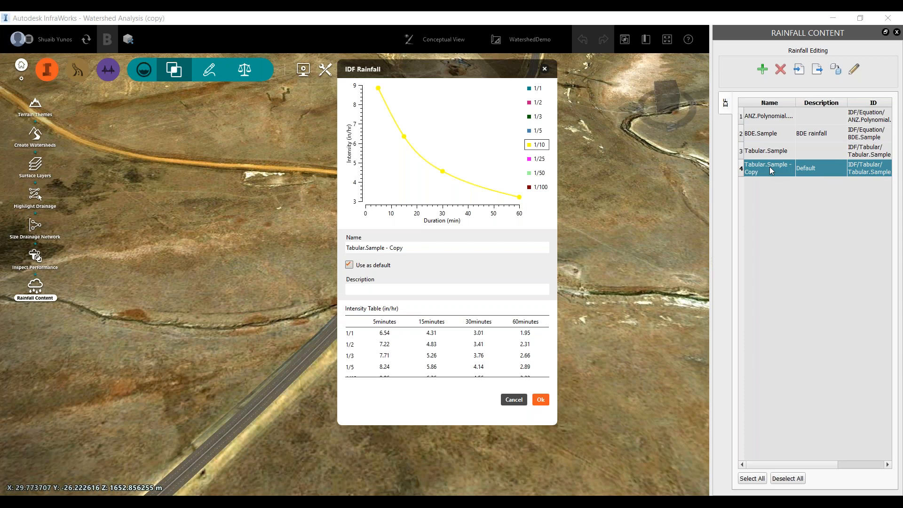
pyautogui.click(384, 344)
pyautogui.doubleClick(428, 347)
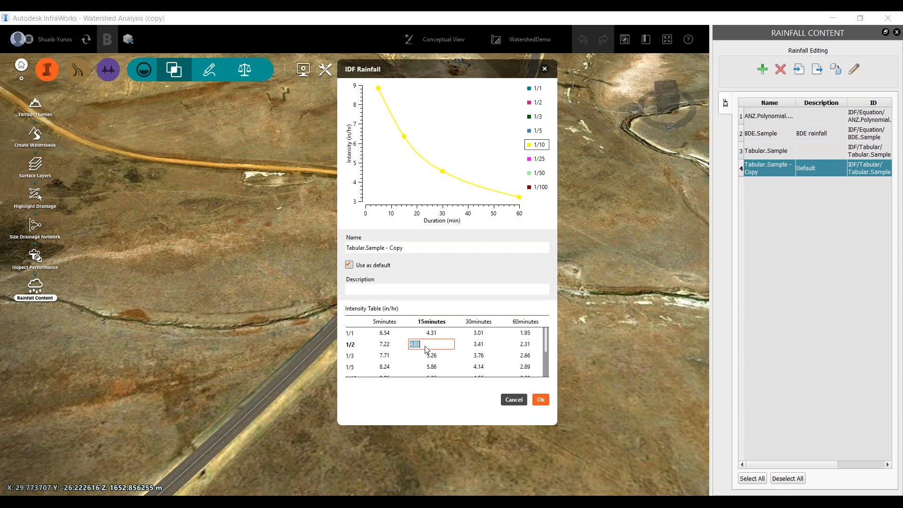
pyautogui.click(545, 69)
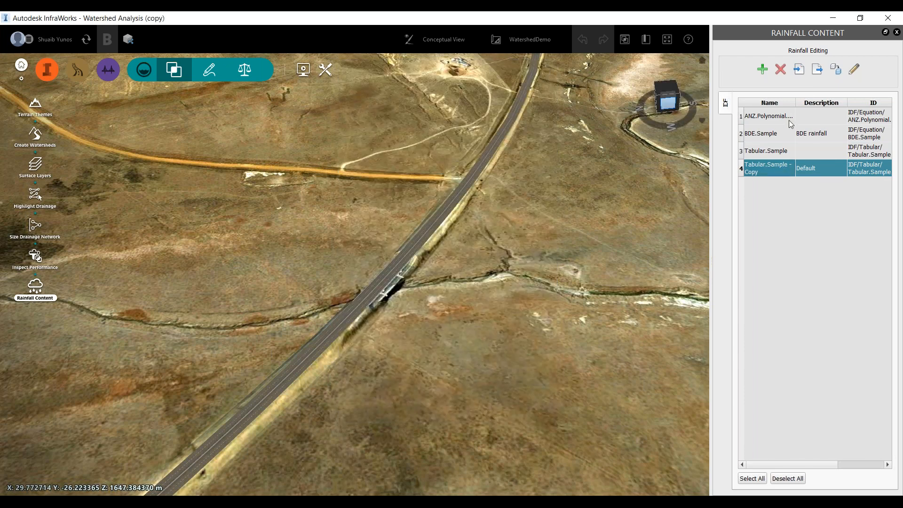
# Export the Tabular.Sample - Copy rainfall to the Desktop as a CSV file named Watershed demo.
pyautogui.click(818, 72)
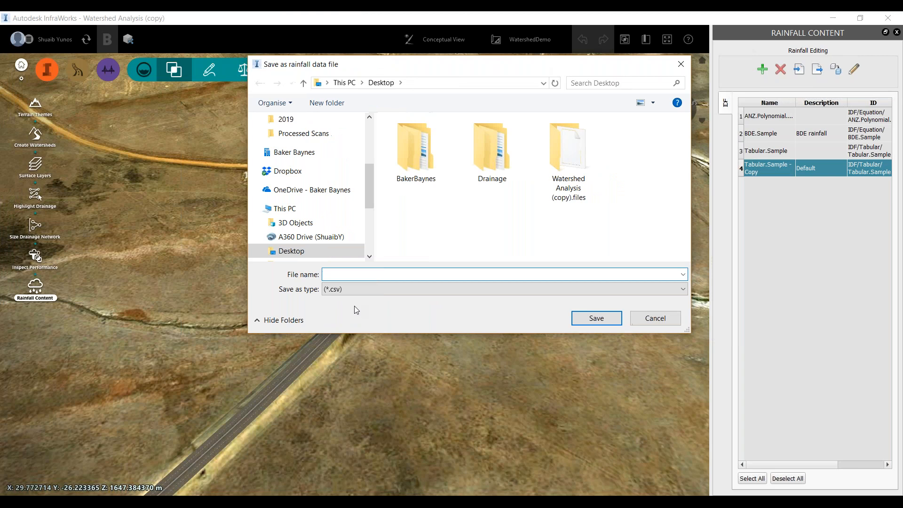
pyautogui.click(350, 290)
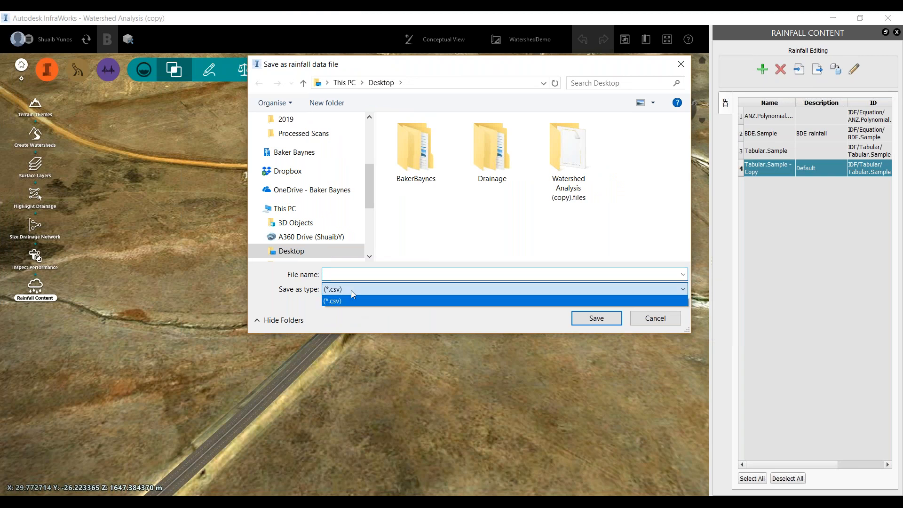
pyautogui.click(343, 297)
pyautogui.click(353, 274)
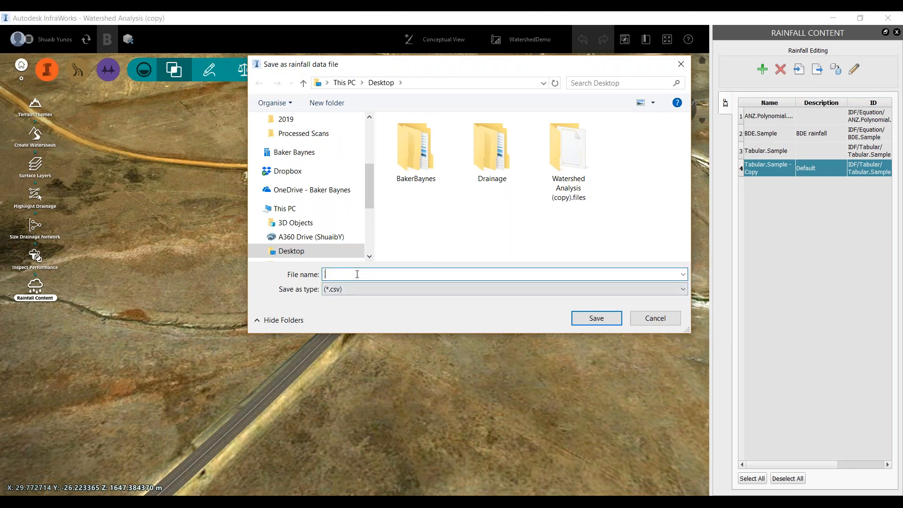
pyautogui.write('Wat')
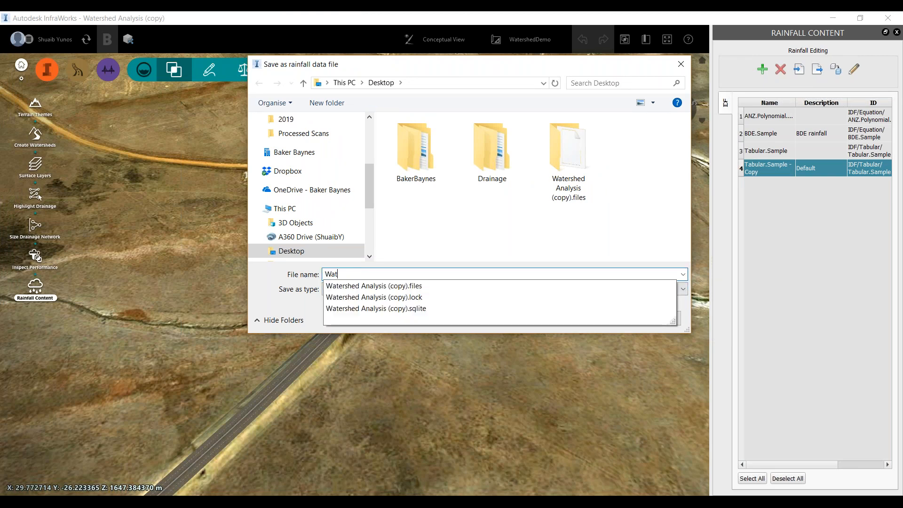
pyautogui.write('ershed demo')
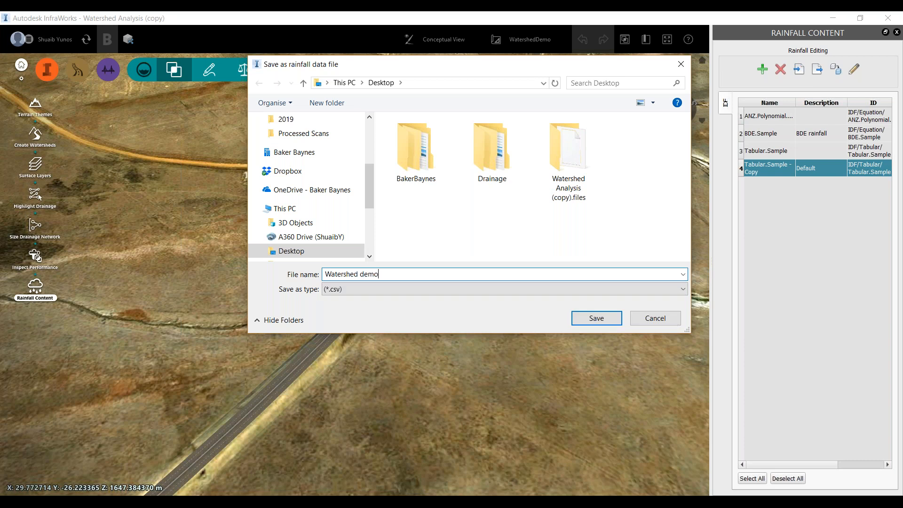
pyautogui.click(287, 250)
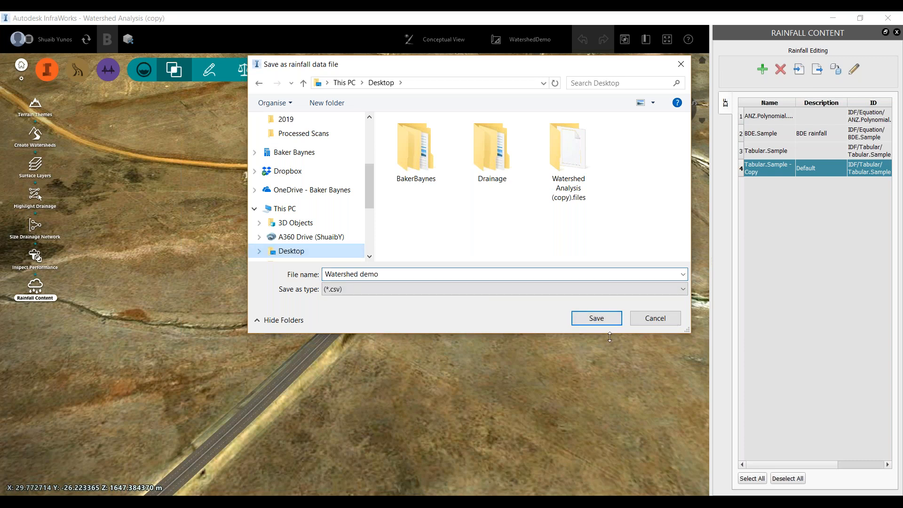
pyautogui.click(605, 320)
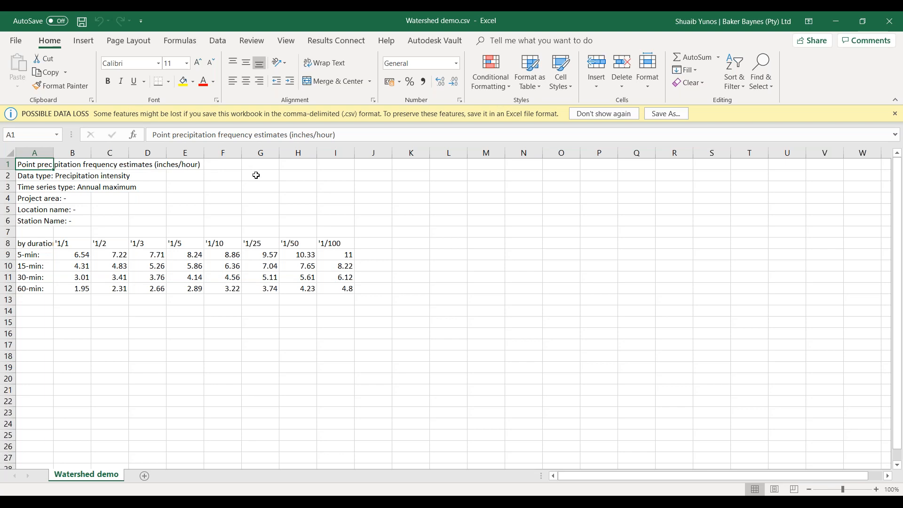
# Review the header lines of the exported Watershed demo.csv in Excel, including units, project area, location and station name.
pyautogui.click(236, 162)
pyautogui.click(182, 166)
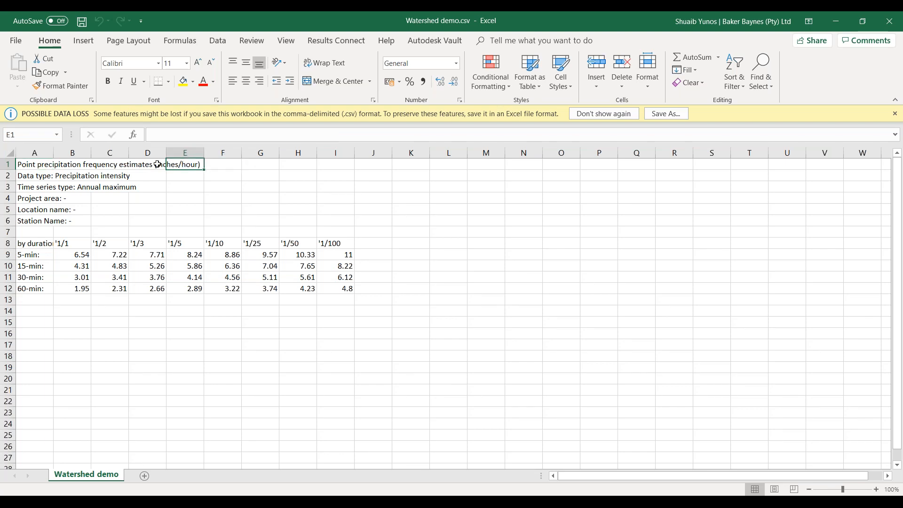
pyautogui.click(120, 163)
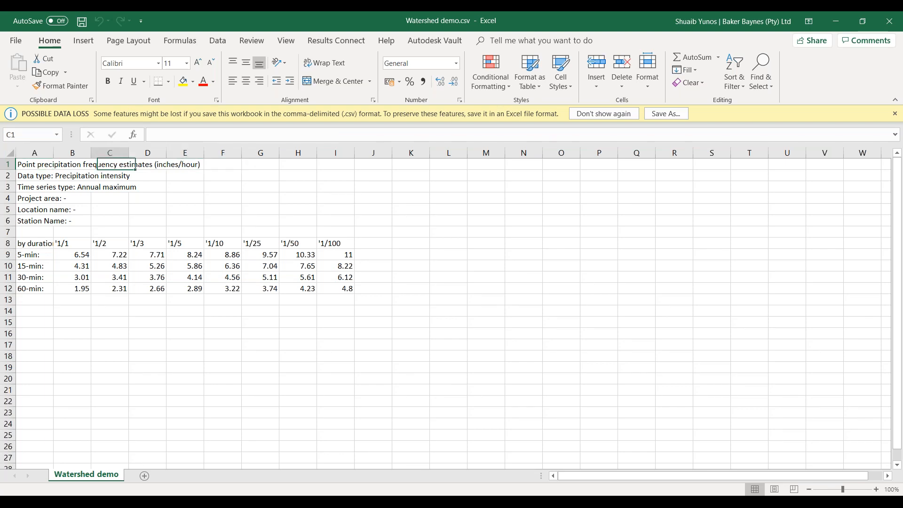
pyautogui.click(40, 163)
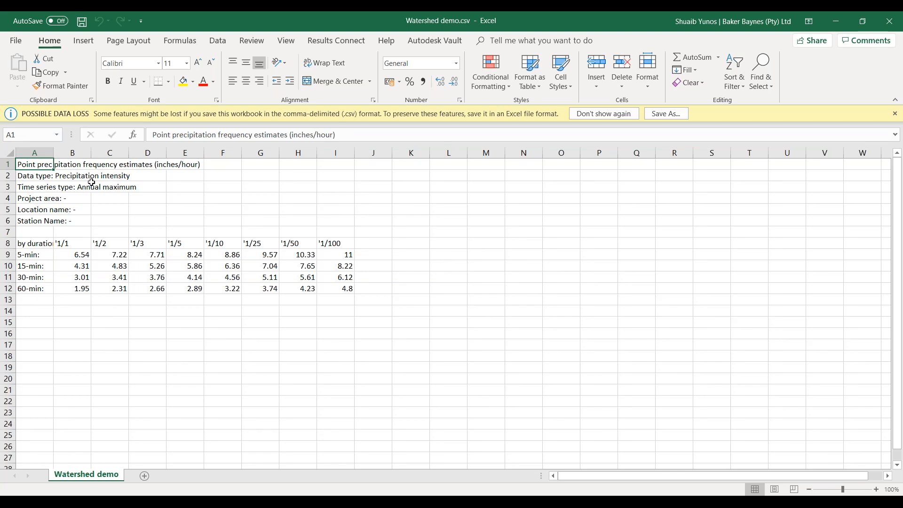
pyautogui.click(113, 199)
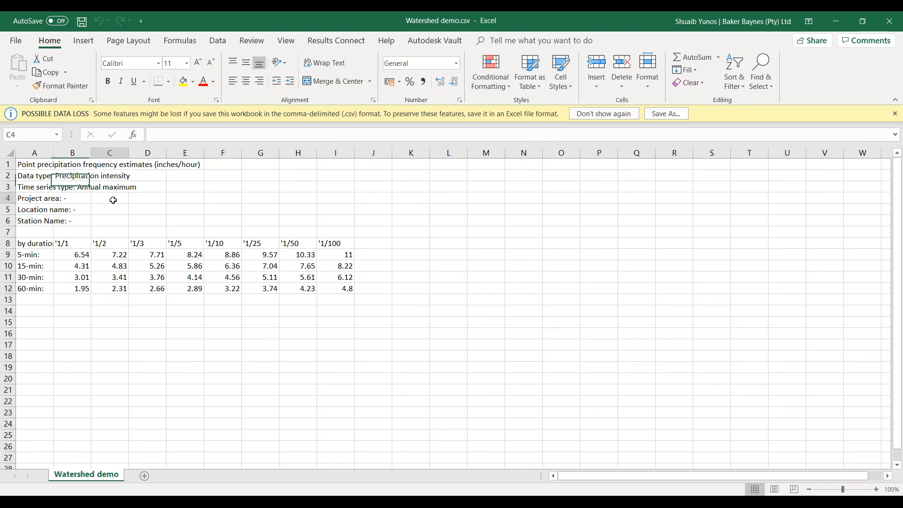
pyautogui.click(113, 218)
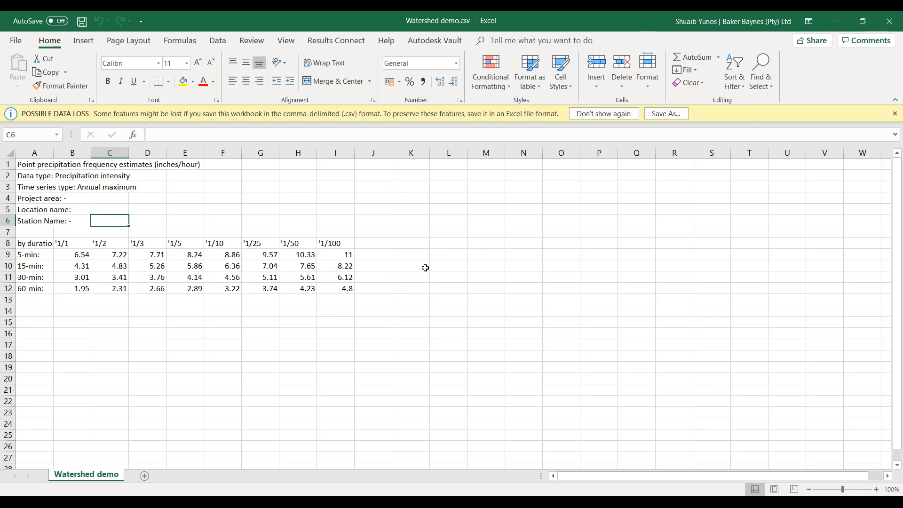
# Switch back to InfraWorks, recheck and accept the Tabular.Sample - Copy rainfall, and close the Rainfall Content settings.
pyautogui.hotkey('alt', 'Tab')
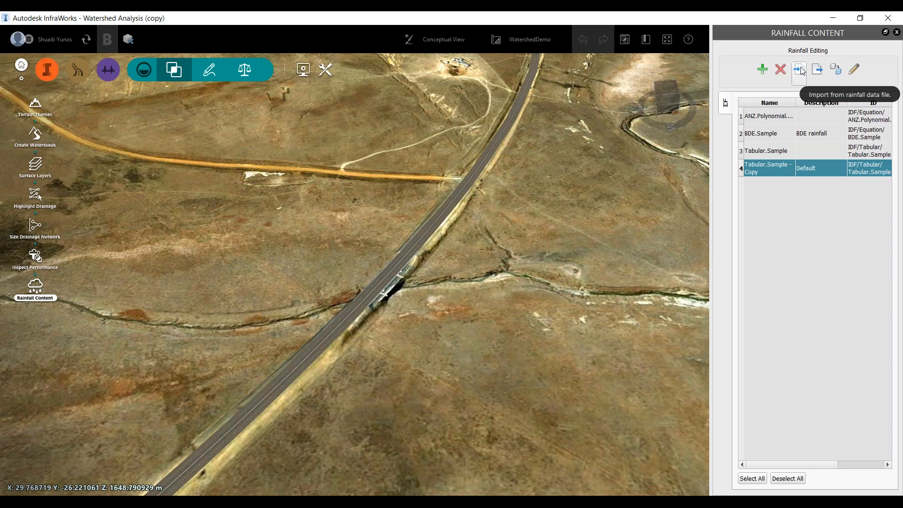
pyautogui.click(801, 71)
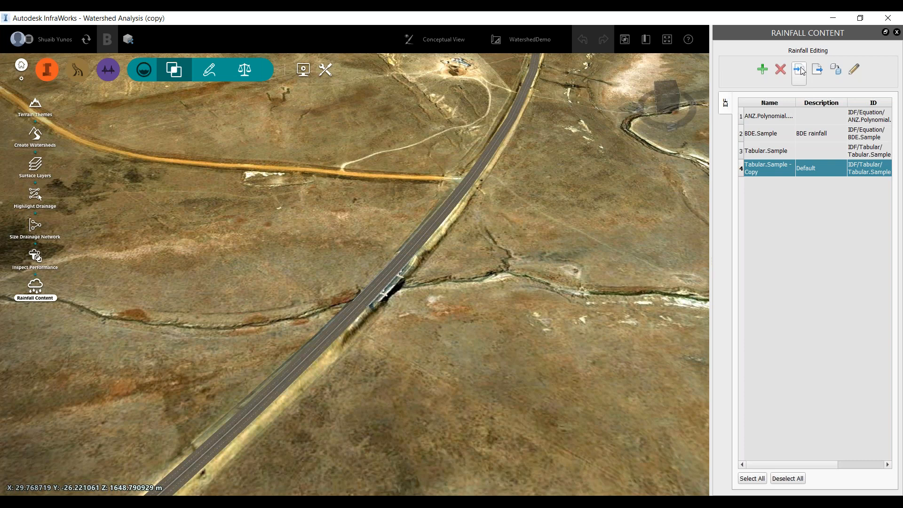
pyautogui.doubleClick(786, 170)
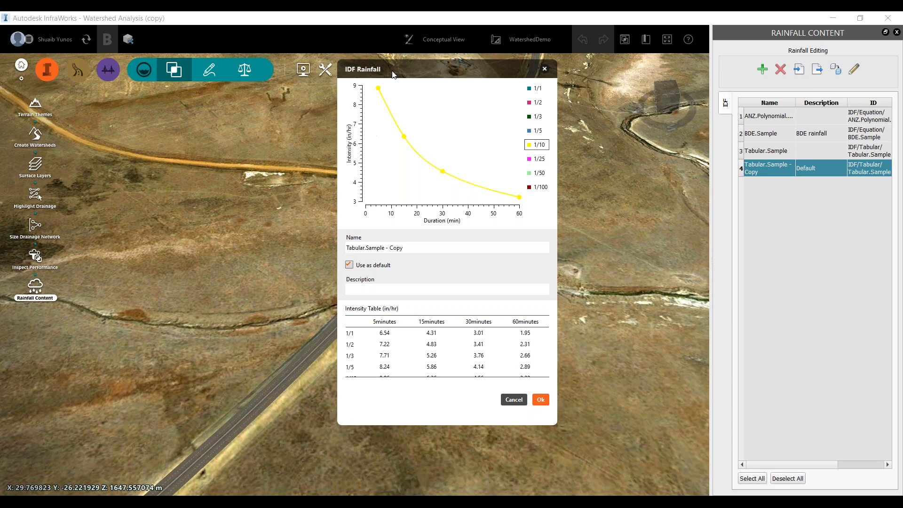
pyautogui.moveTo(392, 74); pyautogui.dragTo(256, 81)
pyautogui.scroll(-3, 365, 356)
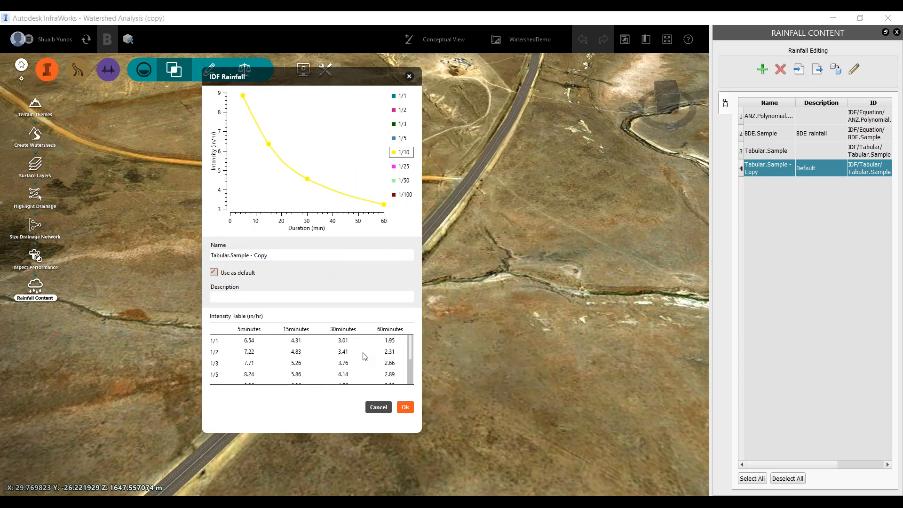
pyautogui.click(406, 407)
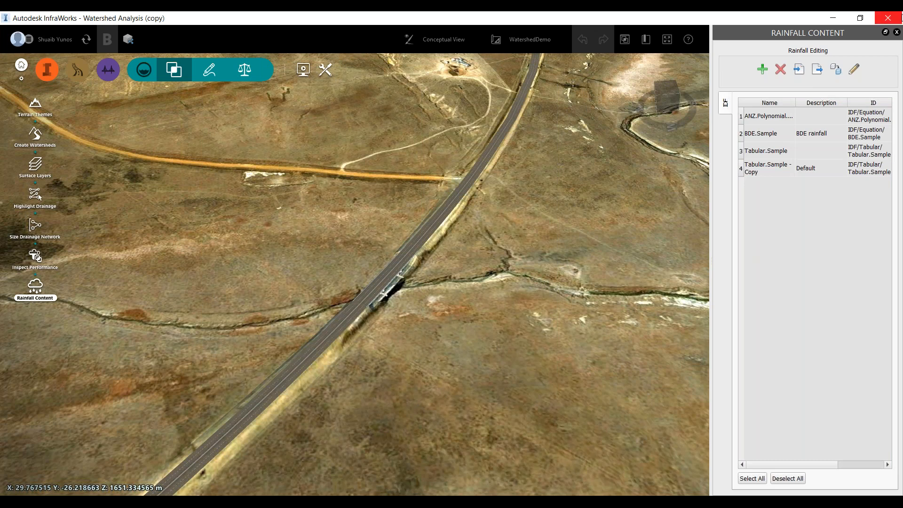
pyautogui.click(896, 32)
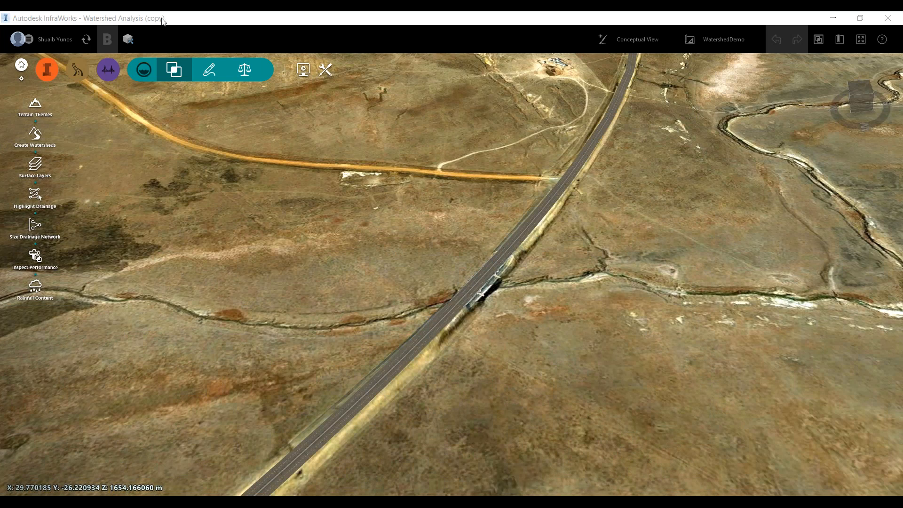
# Start Create Watersheds from the drainage design tools and agree to transmit data to the InfraWorks cloud services.
pyautogui.click(207, 75)
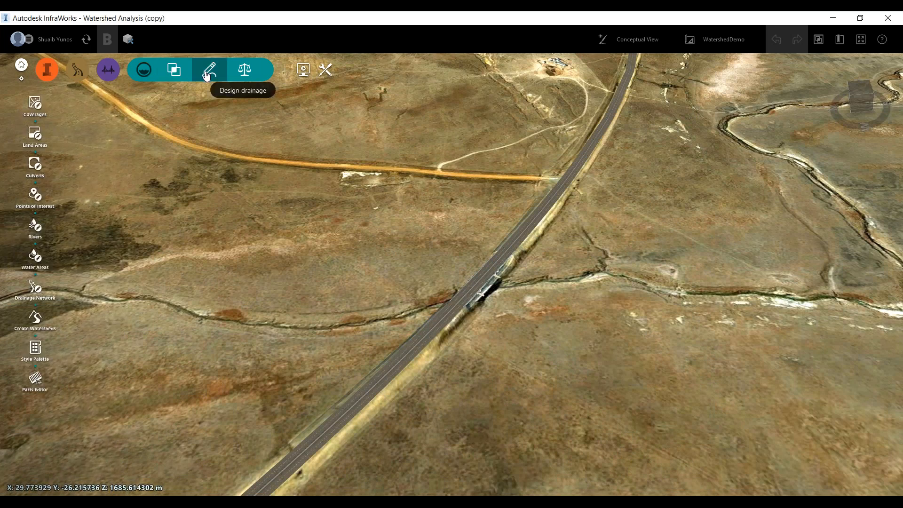
pyautogui.click(244, 75)
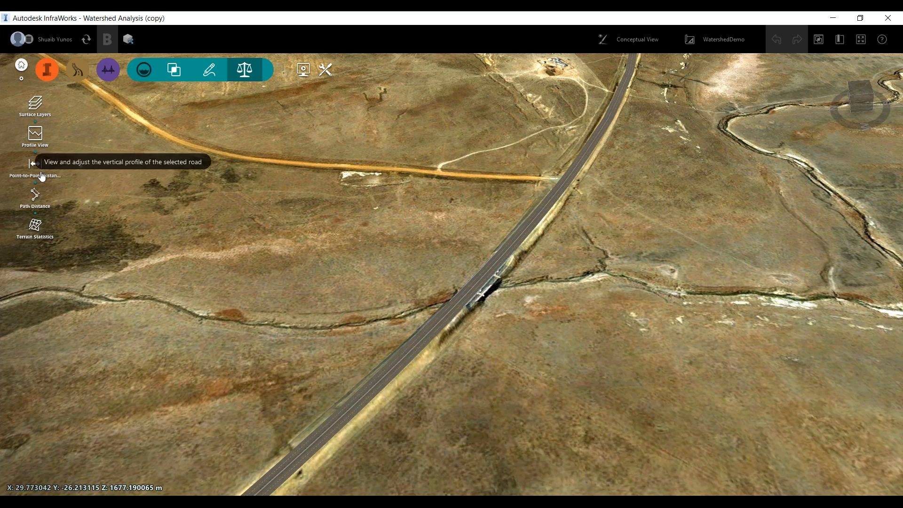
pyautogui.click(218, 79)
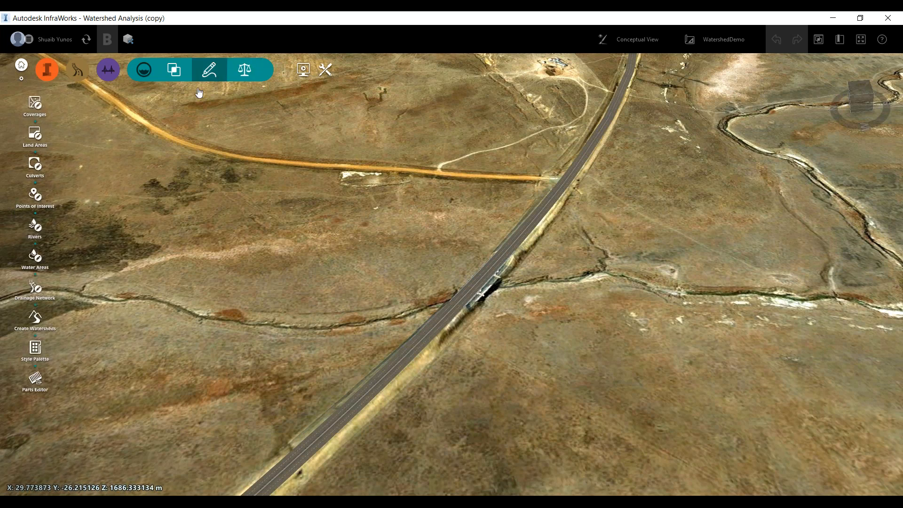
pyautogui.click(40, 328)
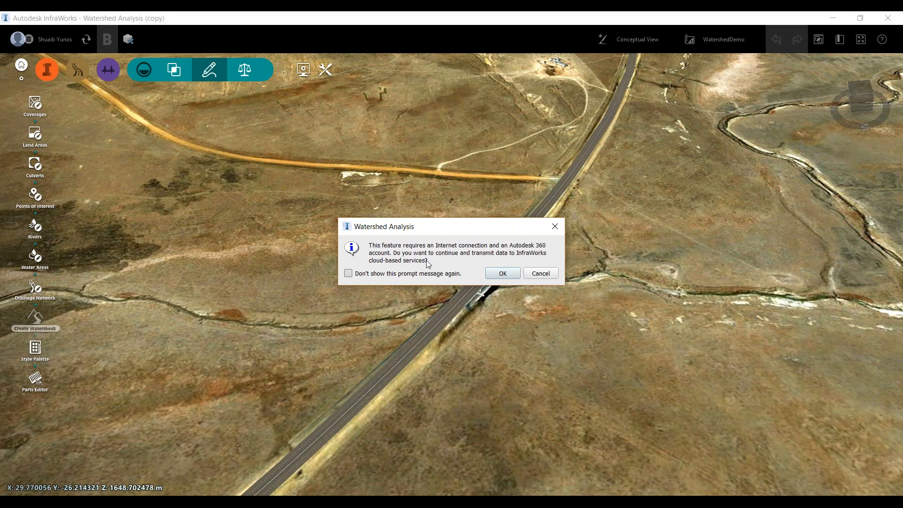
pyautogui.click(507, 277)
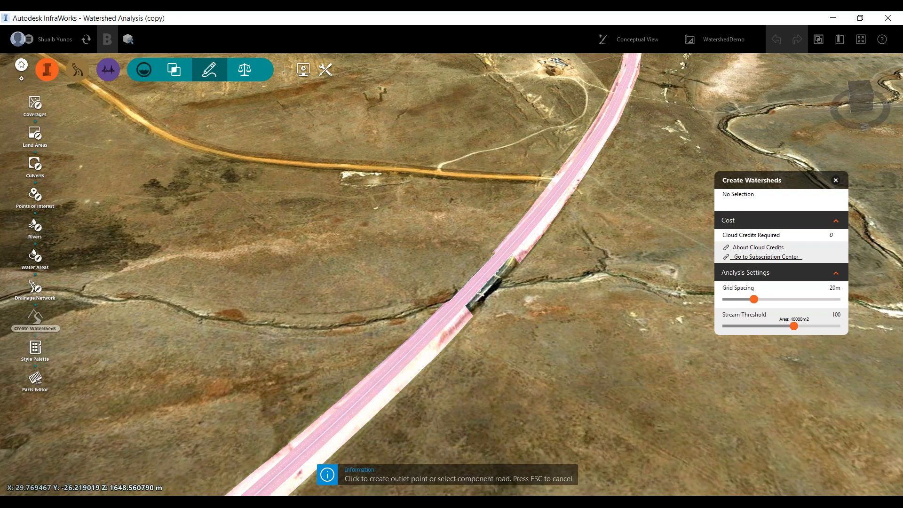
# Place the watershed outlet point at the road bridge over the stream and run the watershed analysis.
pyautogui.scroll(3, 494, 298)
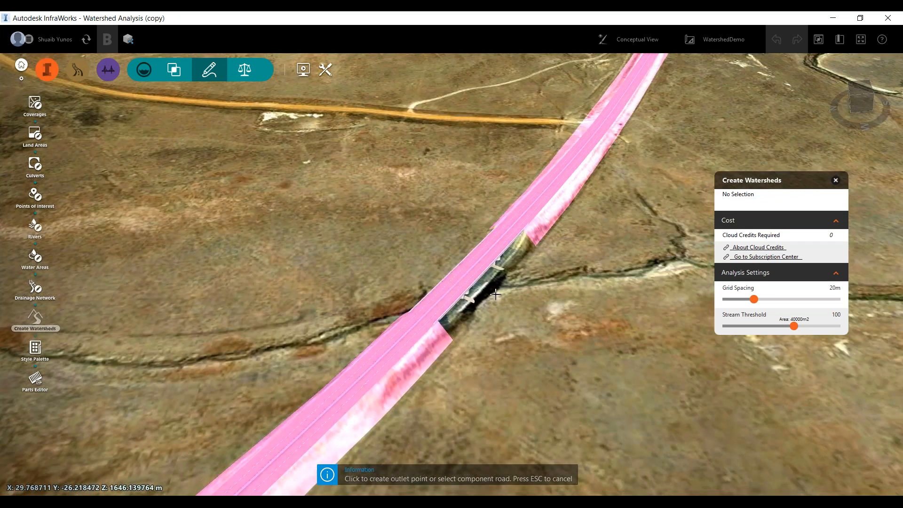
pyautogui.click(460, 305)
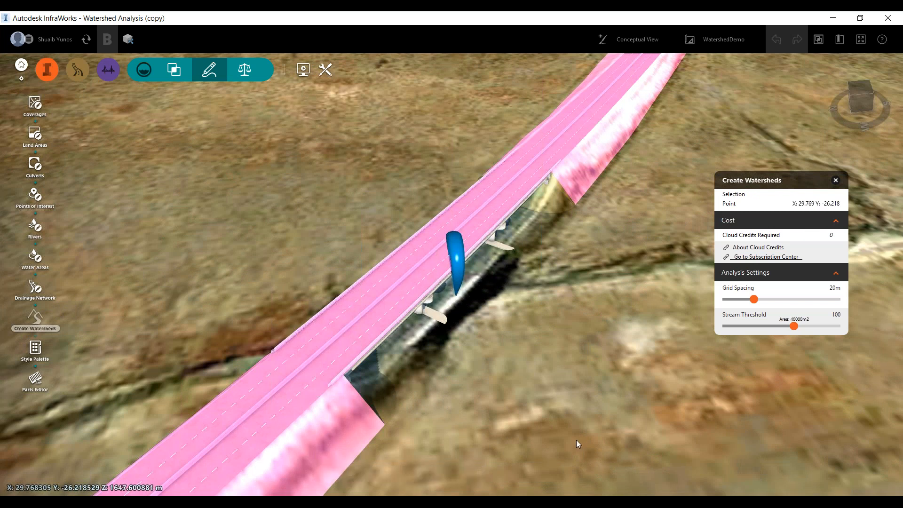
pyautogui.press('Return')
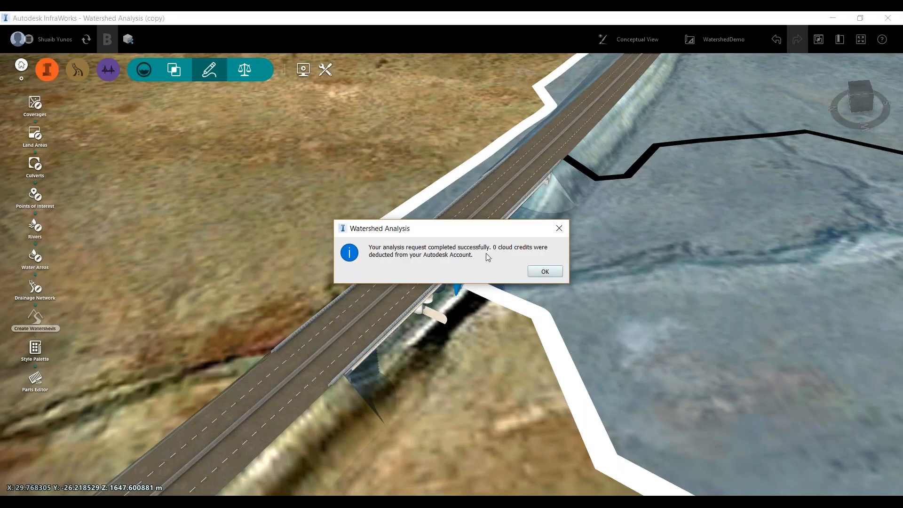
pyautogui.press('ctrl')
pyautogui.click(546, 272)
# Examine the full extent of the new watershed boundary upstream of the bridge from above.
pyautogui.moveTo(469, 368); pyautogui.dragTo(408, 278)
pyautogui.scroll(-6, 334, 300)
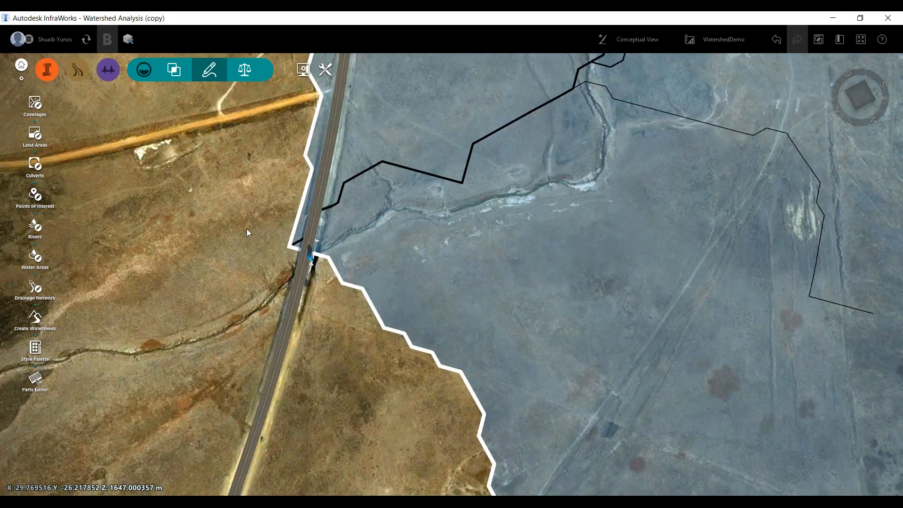
pyautogui.scroll(-5, 247, 228)
pyautogui.scroll(-5, 337, 242)
pyautogui.scroll(-1, 377, 287)
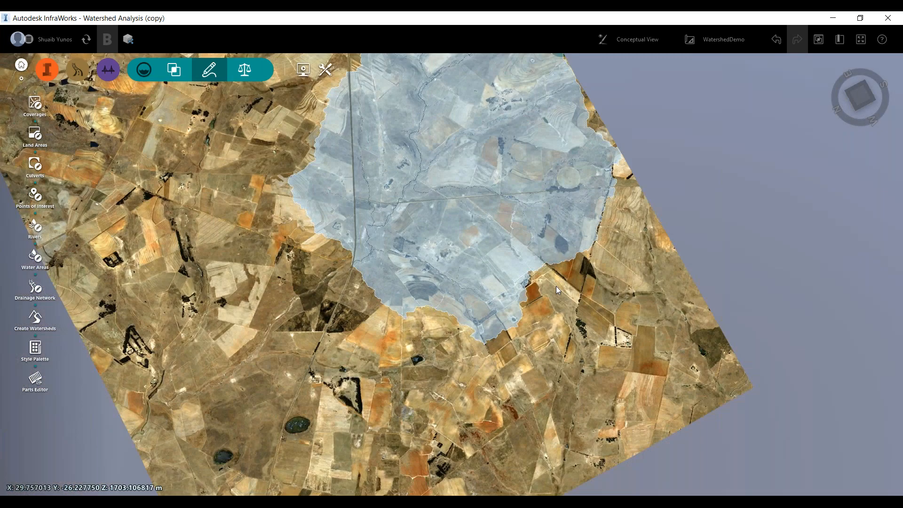
pyautogui.moveTo(560, 322); pyautogui.dragTo(444, 314)
pyautogui.scroll(-1, 444, 314)
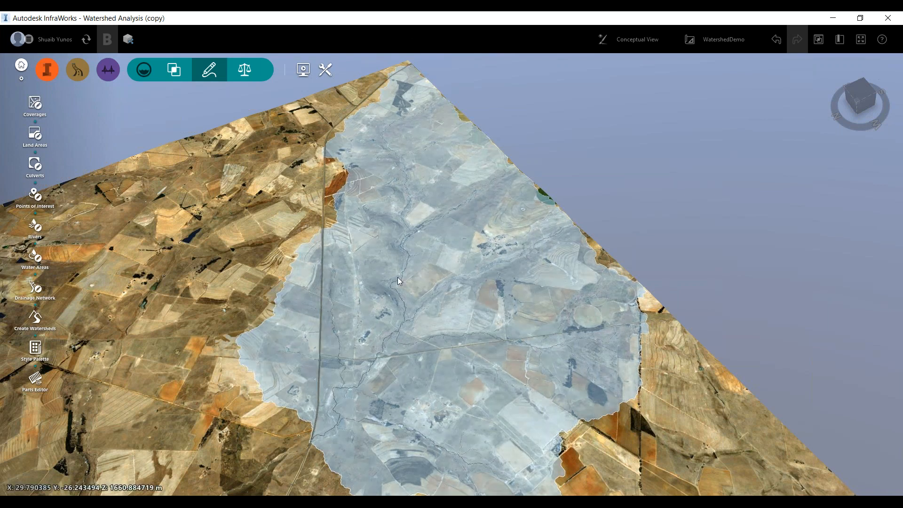
# Inspect the stream lines inside the watershed and follow them down to the outlet at the road bridge.
pyautogui.scroll(3, 398, 281)
pyautogui.scroll(2, 394, 340)
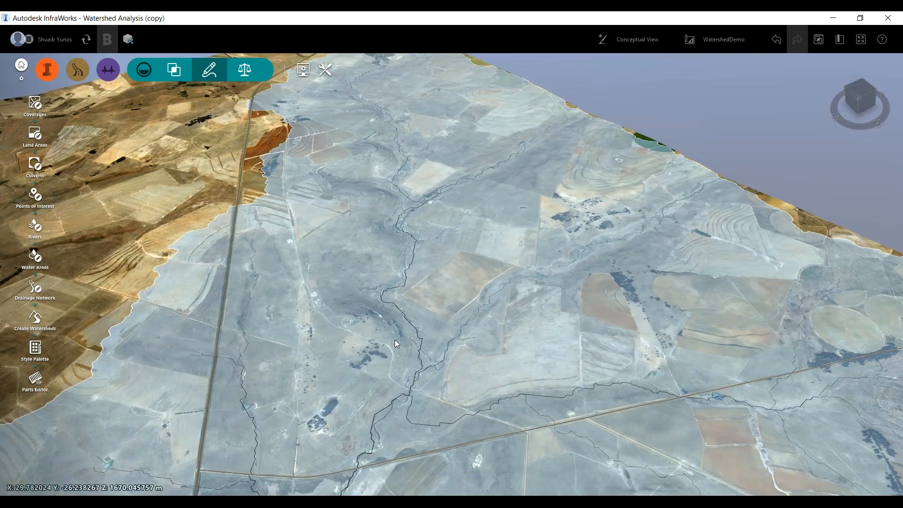
pyautogui.moveTo(394, 340); pyautogui.dragTo(217, 408)
pyautogui.scroll(-2, 393, 236)
pyautogui.scroll(3, 218, 408)
pyautogui.moveTo(218, 409); pyautogui.dragTo(311, 488, button='middle')
pyautogui.moveTo(310, 490); pyautogui.dragTo(313, 426)
pyautogui.scroll(2, 312, 426)
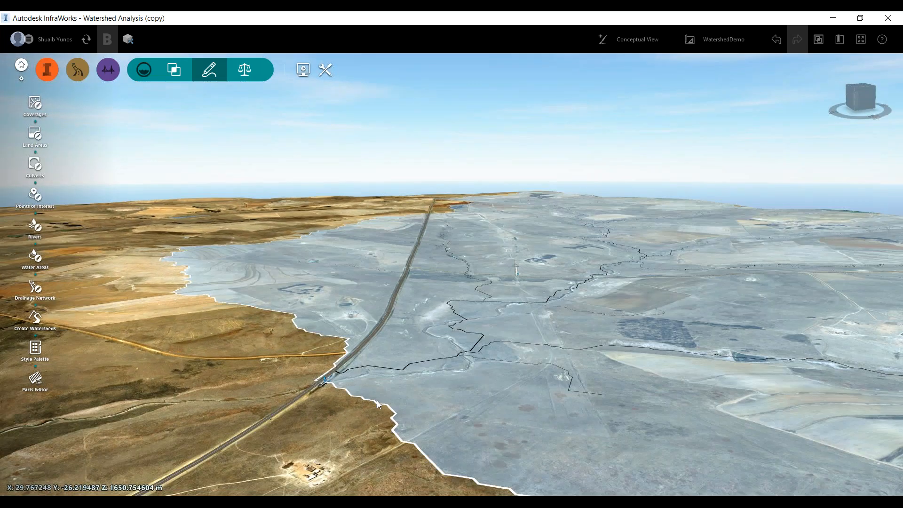
# Open the properties of the watershed upstream of the bridge and review its geometry and peak flow fields.
pyautogui.moveTo(377, 399); pyautogui.dragTo(328, 386)
pyautogui.scroll(-4, 329, 385)
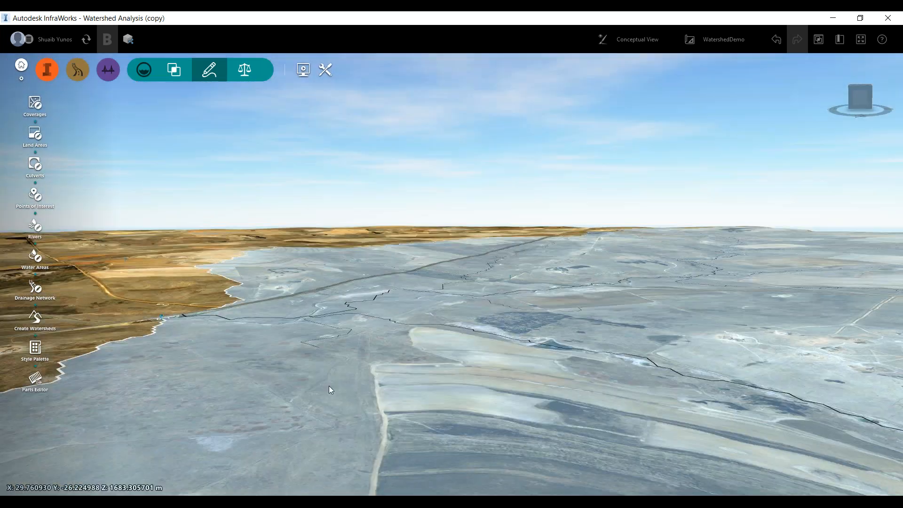
pyautogui.moveTo(363, 325); pyautogui.dragTo(402, 376)
pyautogui.scroll(-2, 402, 376)
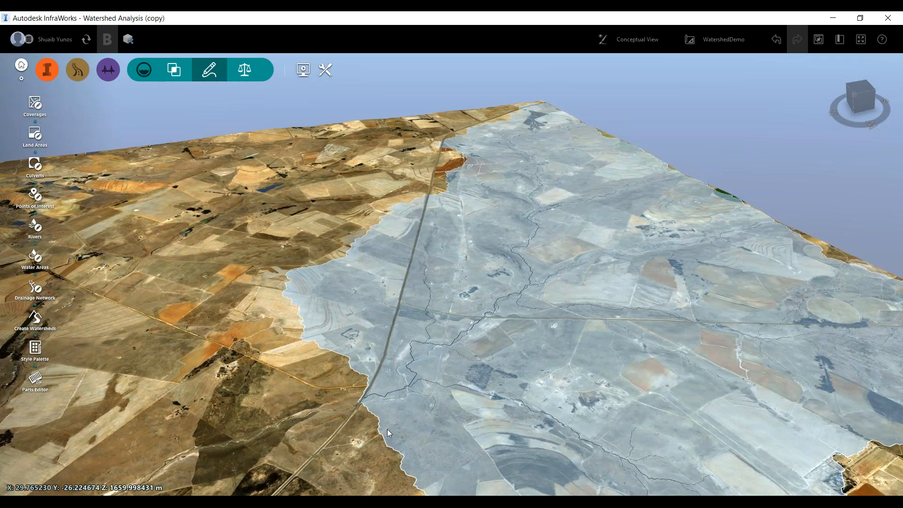
pyautogui.scroll(5, 382, 436)
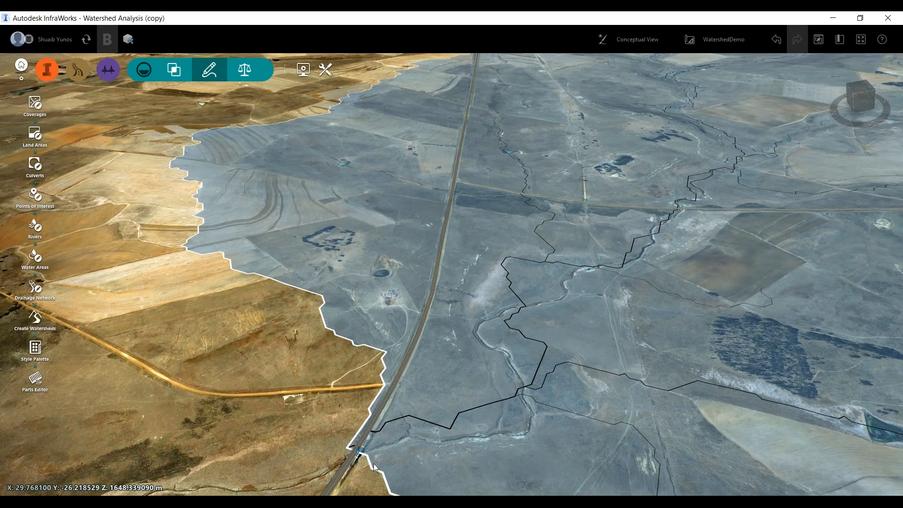
pyautogui.moveTo(382, 437); pyautogui.dragTo(394, 467)
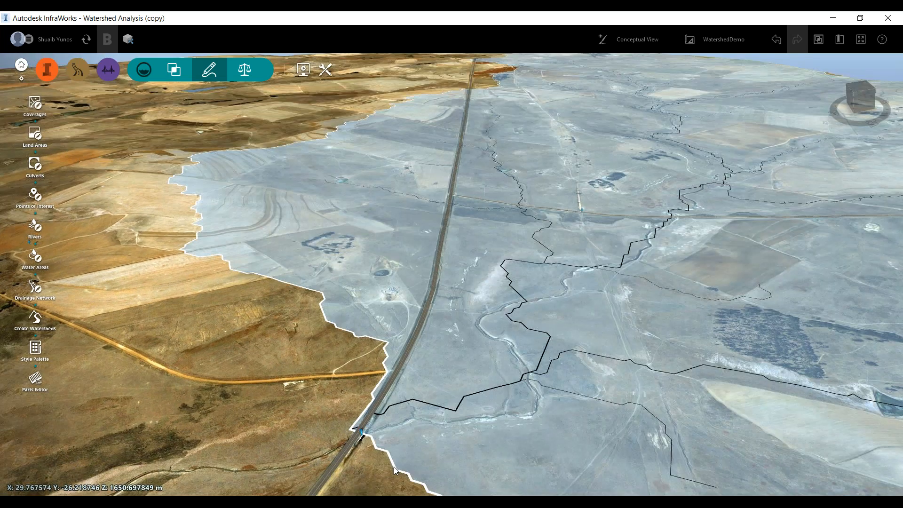
pyautogui.click(394, 469)
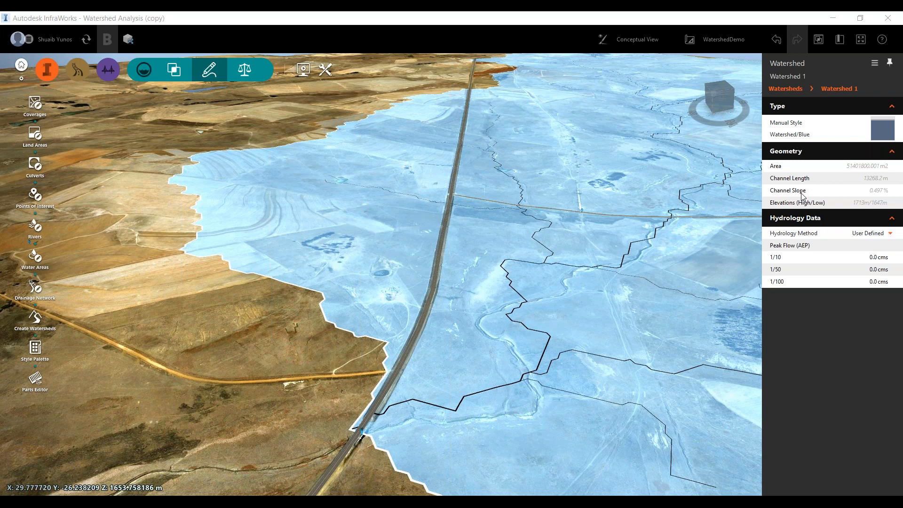
pyautogui.click(865, 169)
pyautogui.click(873, 234)
pyautogui.click(778, 261)
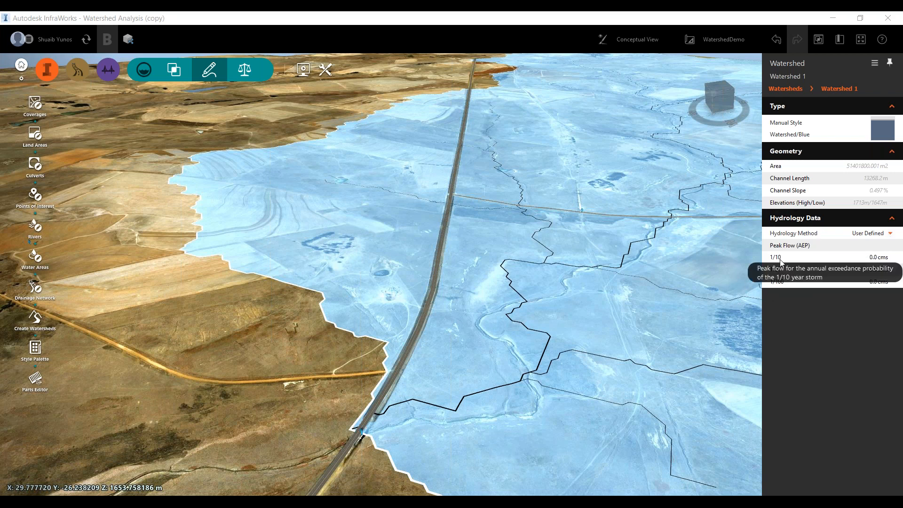
pyautogui.click(781, 265)
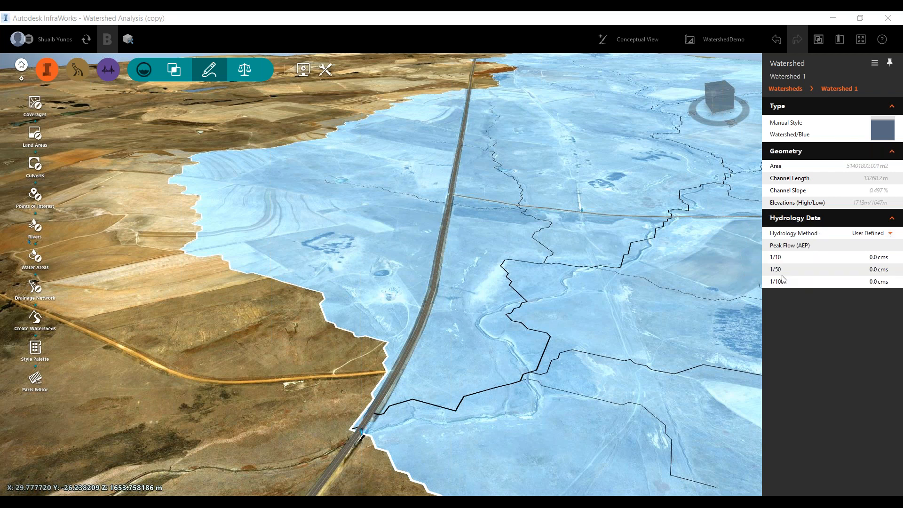
# Set the watershed's hydrology method to Regression and open the list of states.
pyautogui.click(891, 234)
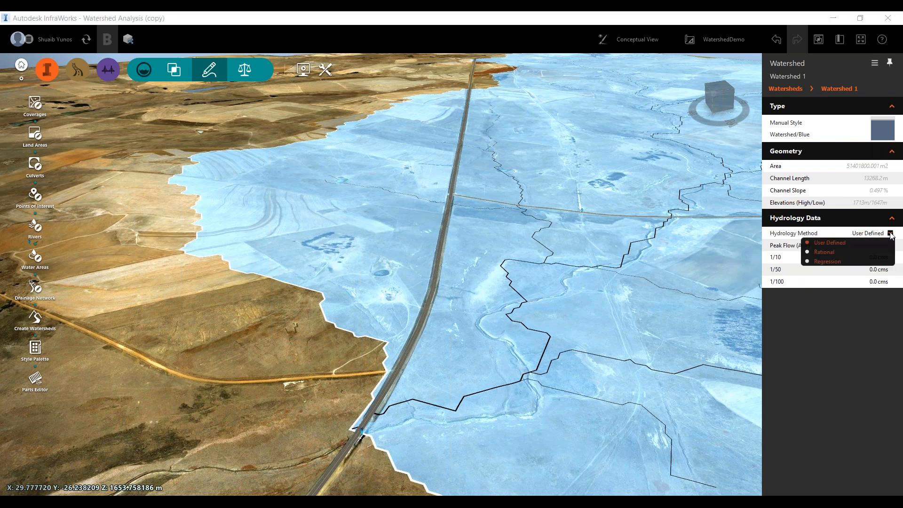
pyautogui.click(824, 253)
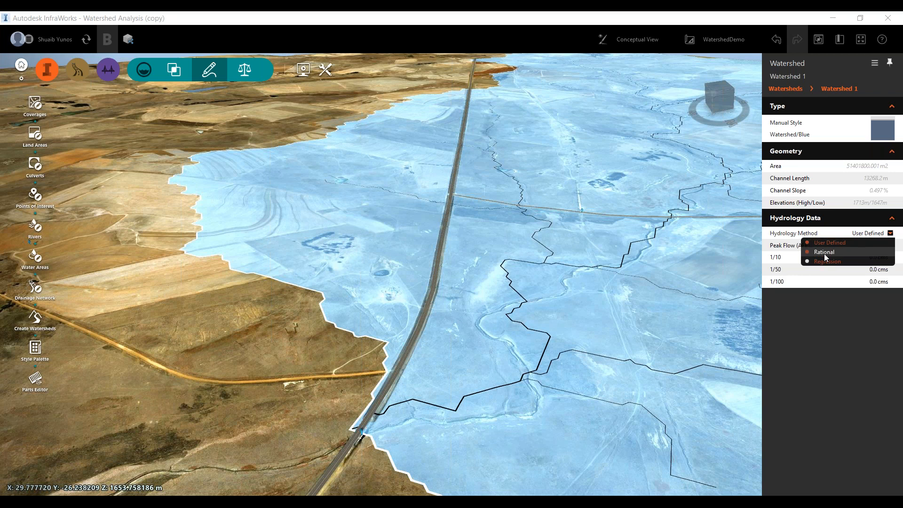
pyautogui.click(822, 262)
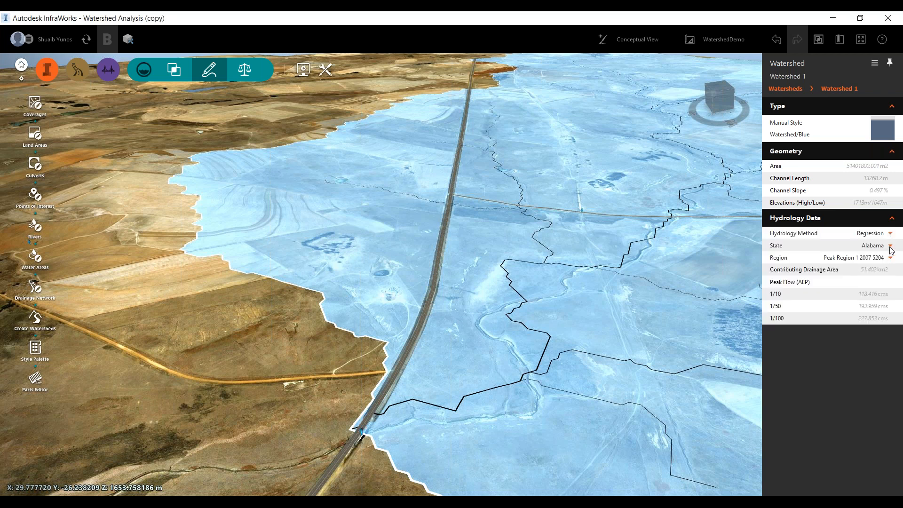
pyautogui.click(890, 246)
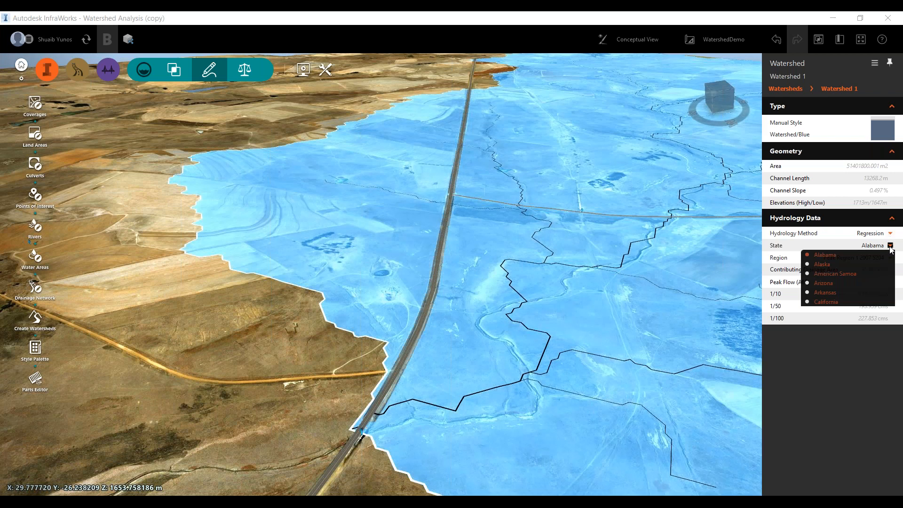
# Change the watershed's hydrology method to Rational.
pyautogui.click(890, 233)
pyautogui.click(890, 234)
pyautogui.click(890, 233)
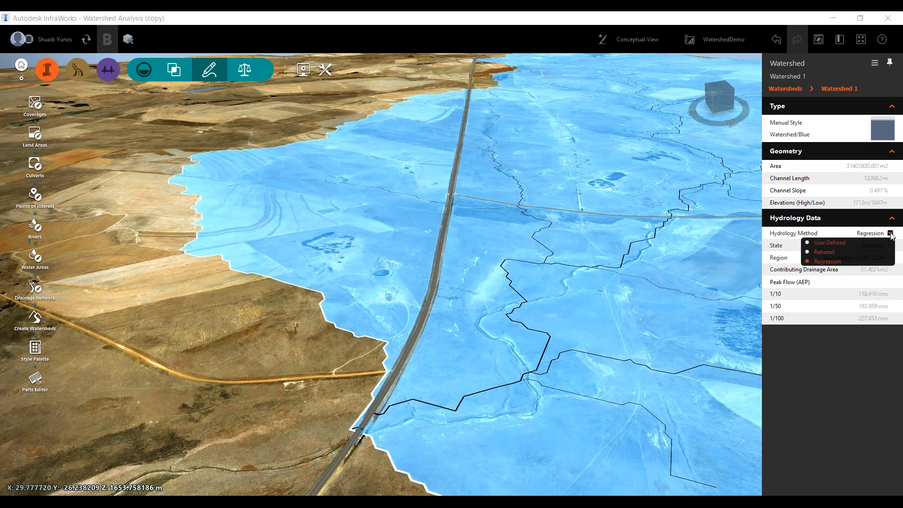
pyautogui.click(842, 253)
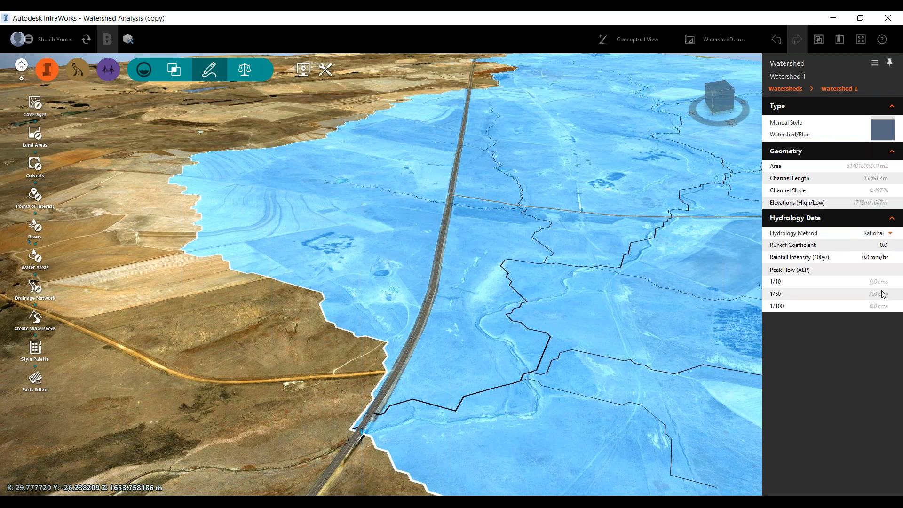
# Return the hydrology method to User Defined and deselect the watershed.
pyautogui.click(861, 234)
pyautogui.click(845, 253)
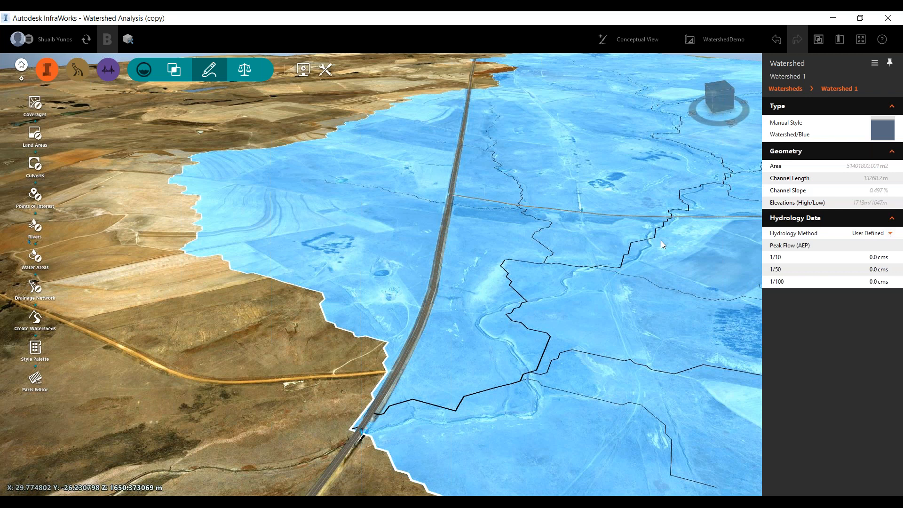
pyautogui.press('Escape')
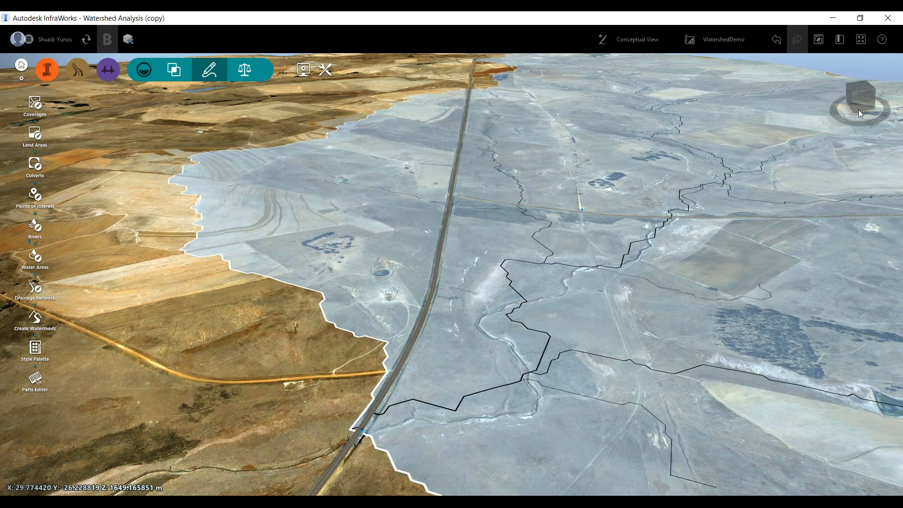
# Go to the Bridge bookmark and inspect the outlet marker, watershed boundary and stream line beside the bridge.
pyautogui.click(839, 39)
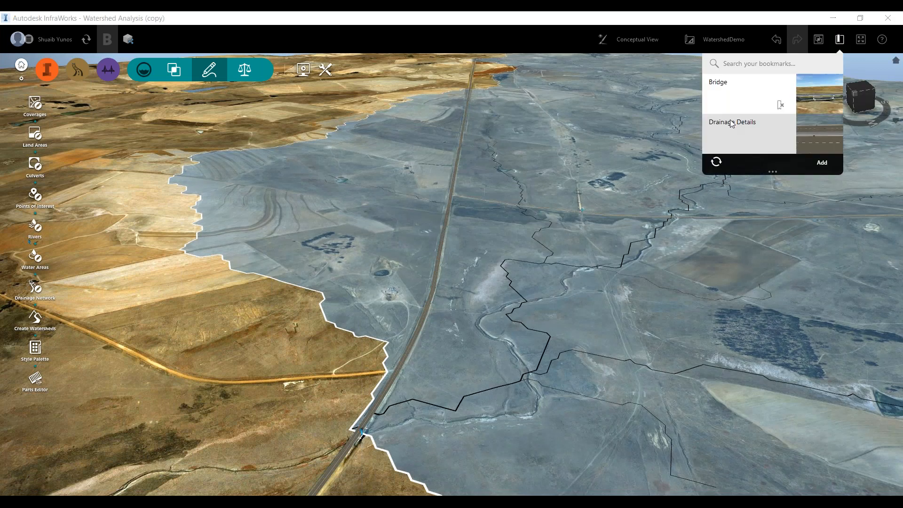
pyautogui.click(733, 85)
pyautogui.click(441, 364)
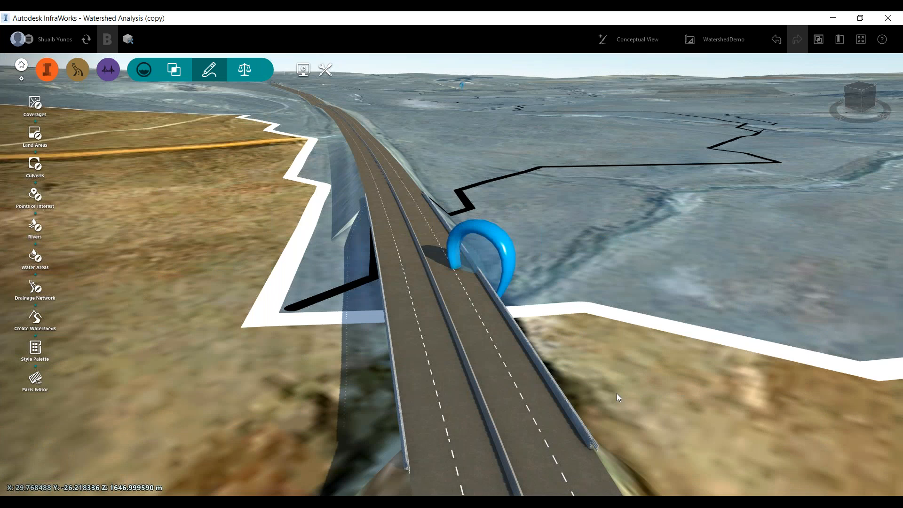
pyautogui.moveTo(617, 393); pyautogui.dragTo(587, 396)
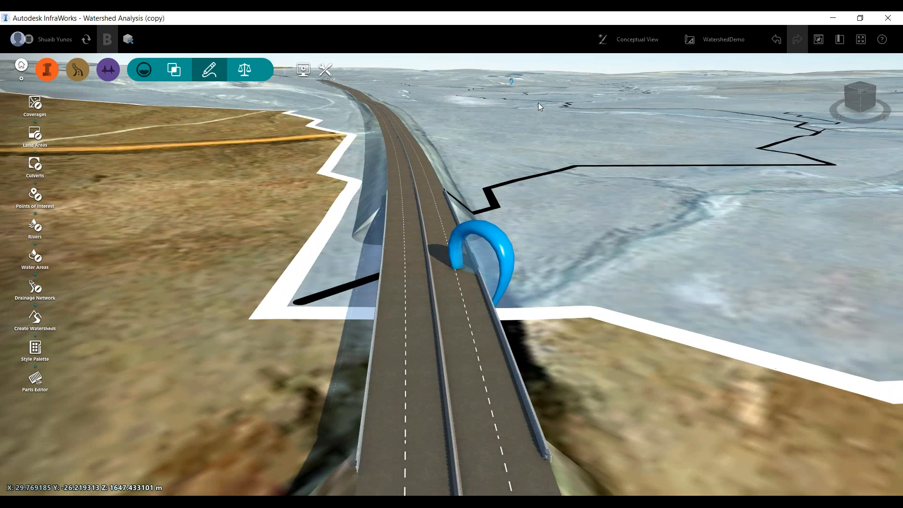
pyautogui.scroll(3, 551, 210)
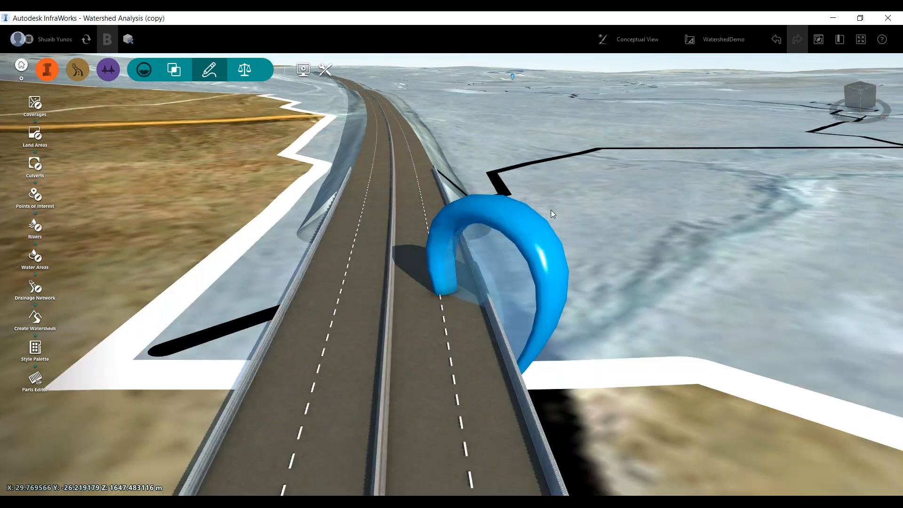
pyautogui.moveTo(551, 210)
pyautogui.mouseDown()
pyautogui.moveTo(513, 228)
pyautogui.moveTo(390, 240)
pyautogui.mouseUp()
pyautogui.scroll(-4, 391, 240)
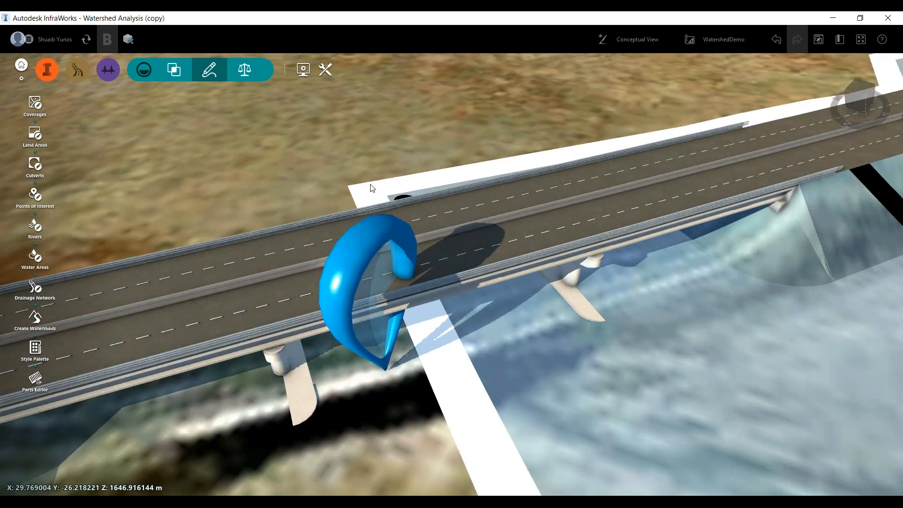
pyautogui.scroll(3, 741, 131)
pyautogui.scroll(-1, 741, 132)
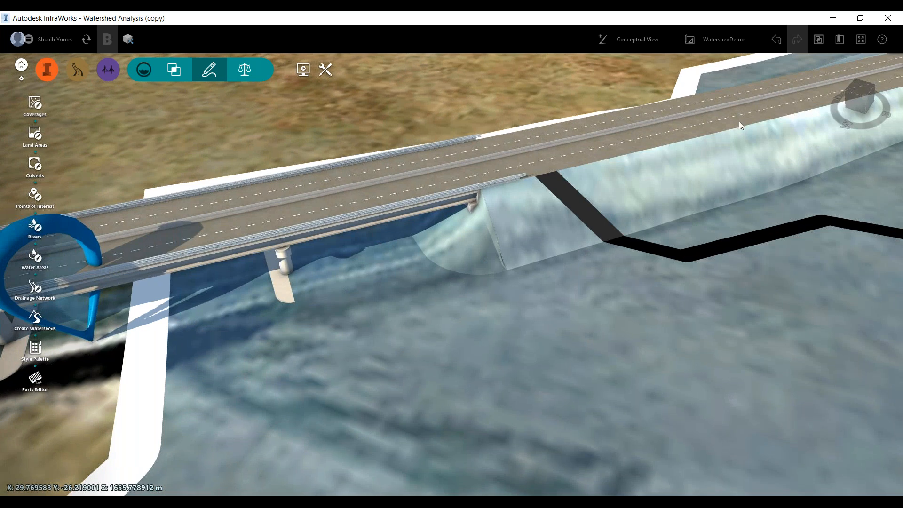
# Examine from above how the road, stream and watershed boundary meet around the bridge.
pyautogui.scroll(-1, 793, 127)
pyautogui.scroll(-3, 659, 147)
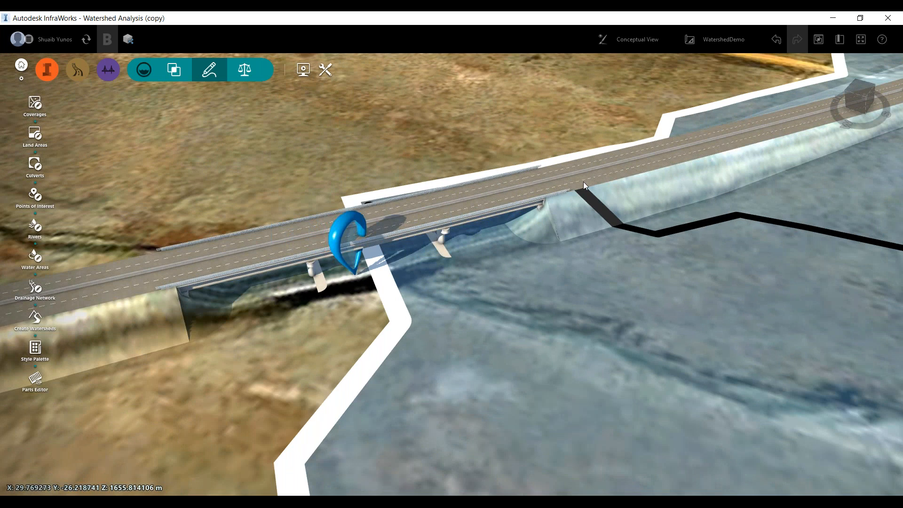
pyautogui.scroll(-2, 583, 181)
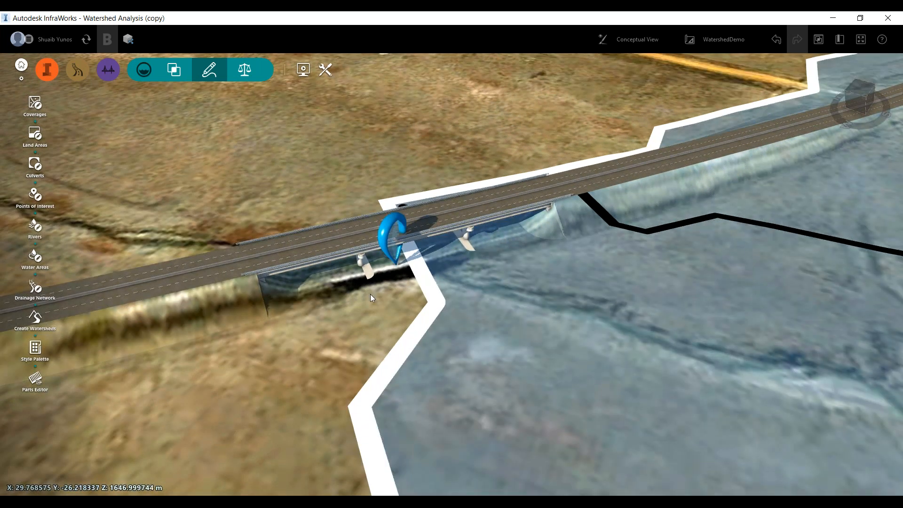
pyautogui.moveTo(369, 295); pyautogui.dragTo(743, 297, button='middle')
pyautogui.moveTo(743, 297); pyautogui.dragTo(738, 300)
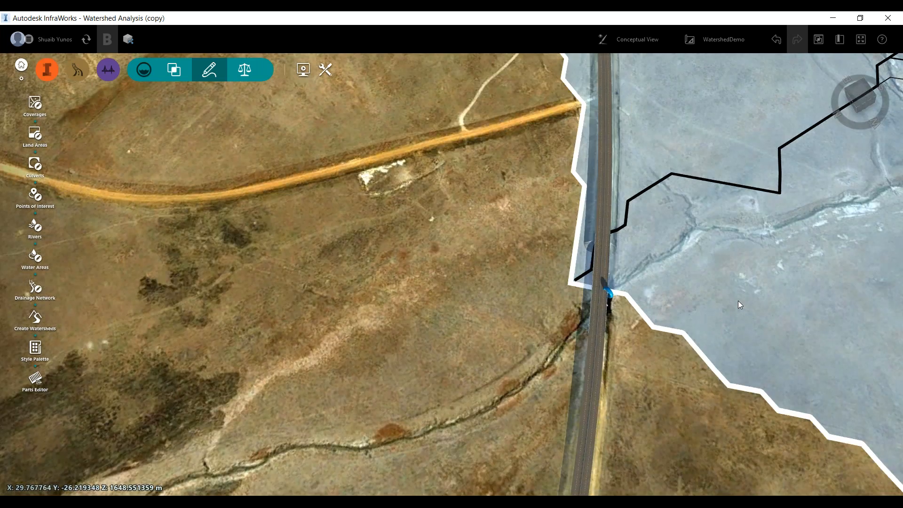
pyautogui.scroll(-2, 682, 267)
pyautogui.scroll(-2, 683, 270)
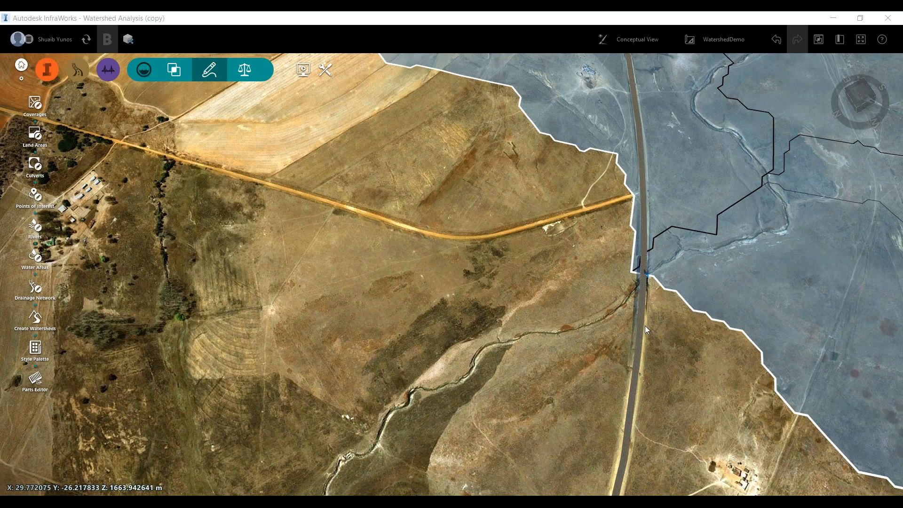
# Select the road near the bridge and check the drainage commands available for it.
pyautogui.scroll(6, 645, 326)
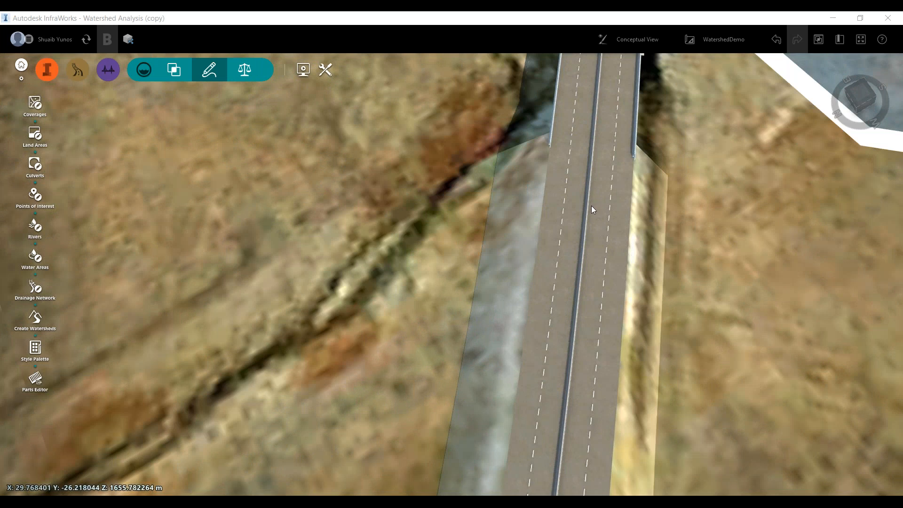
pyautogui.rightClick(602, 198)
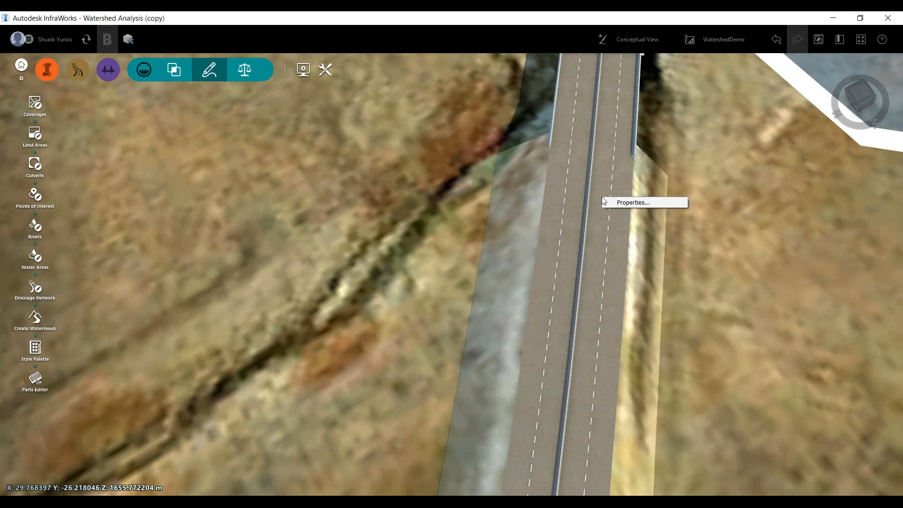
pyautogui.press('Escape')
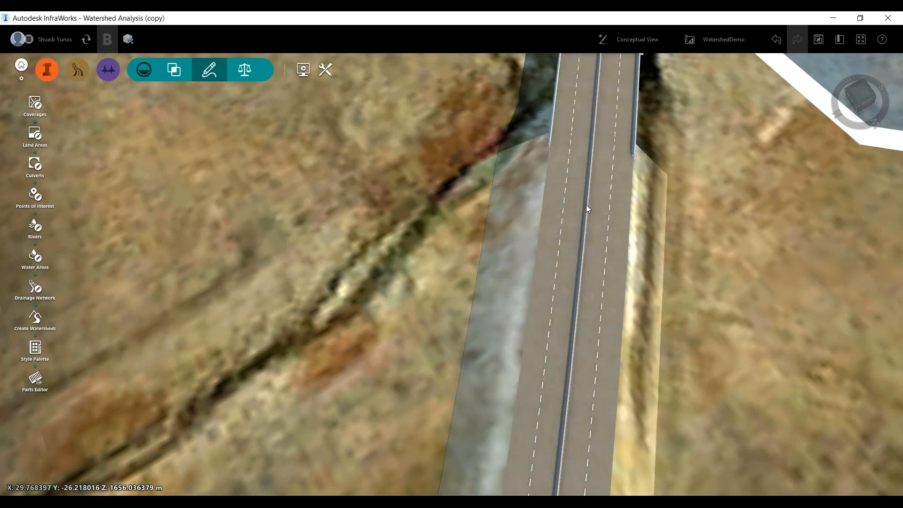
pyautogui.click(591, 241)
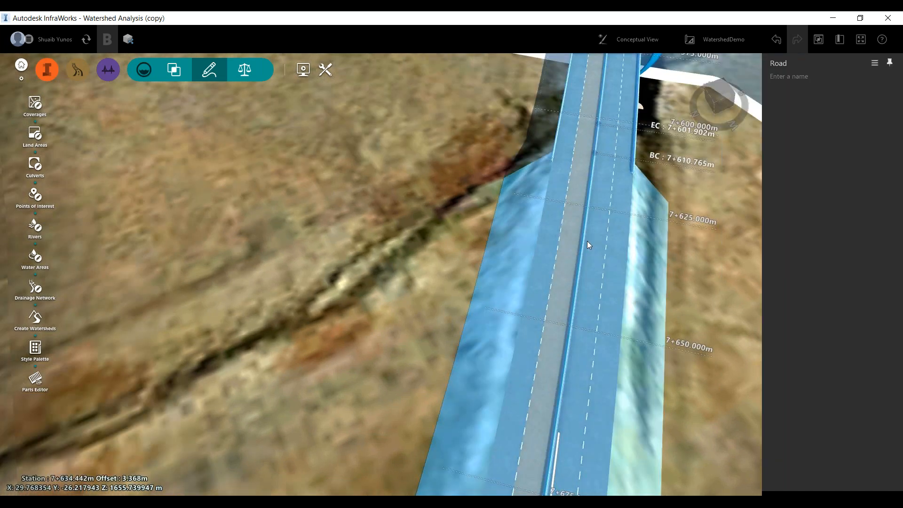
pyautogui.rightClick(587, 241)
pyautogui.moveTo(643, 366)
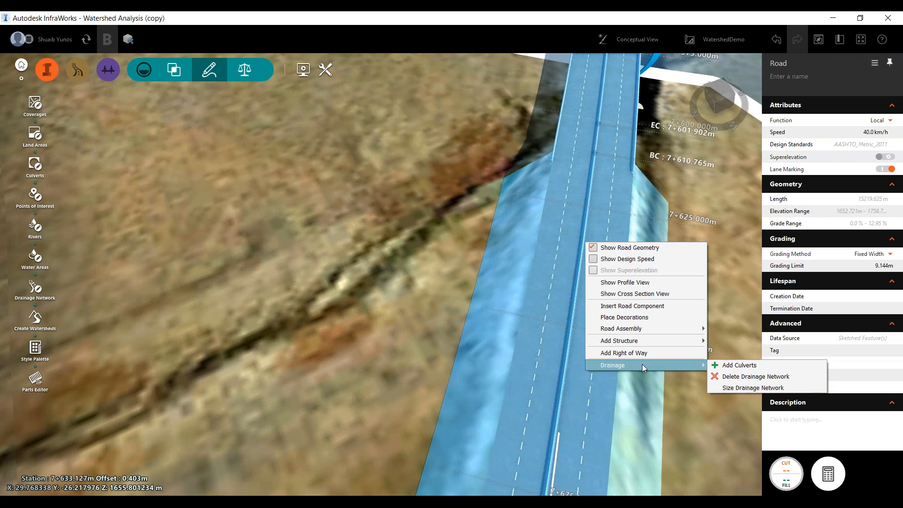
pyautogui.press('Escape')
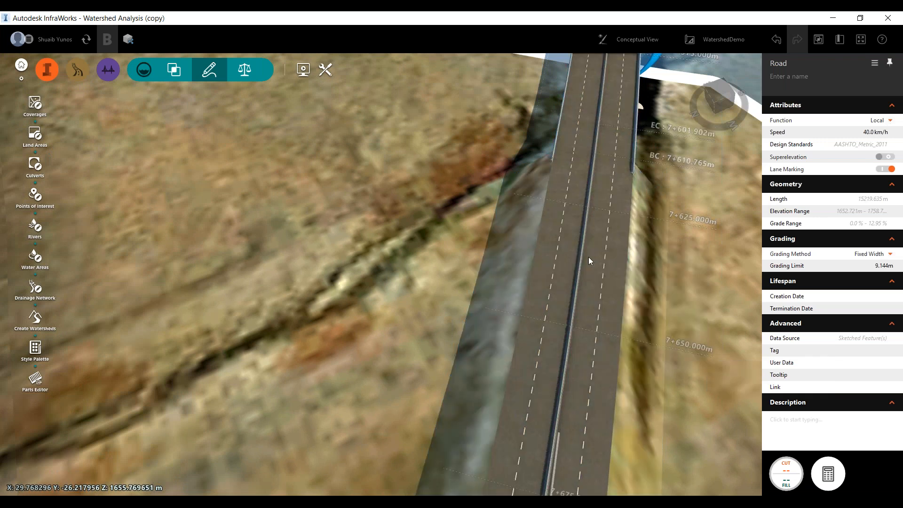
# Select the road, one of its lanes and the central Jersey barrier in turn to check their properties and options.
pyautogui.scroll(5, 588, 256)
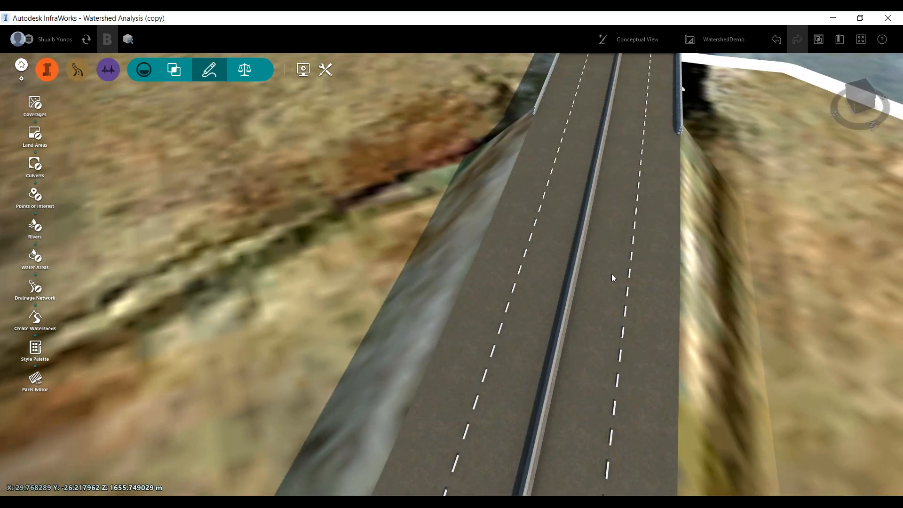
pyautogui.click(611, 274)
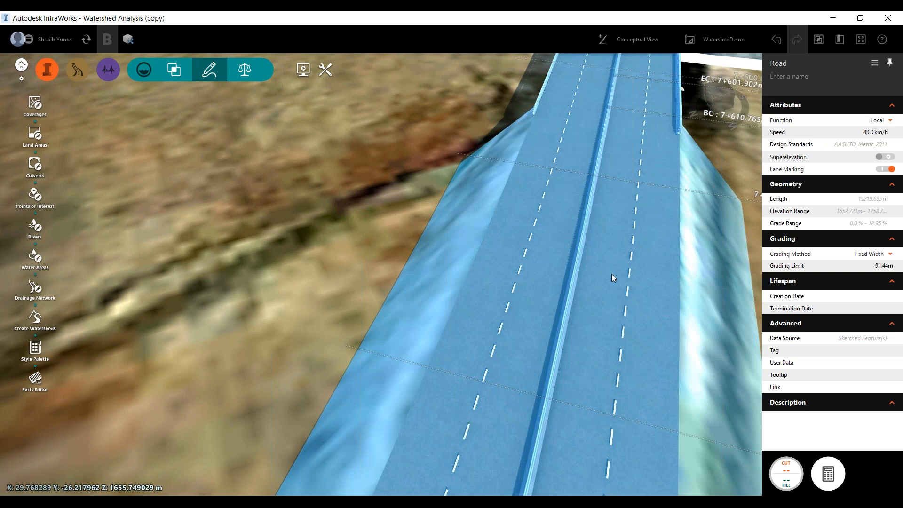
pyautogui.click(611, 274)
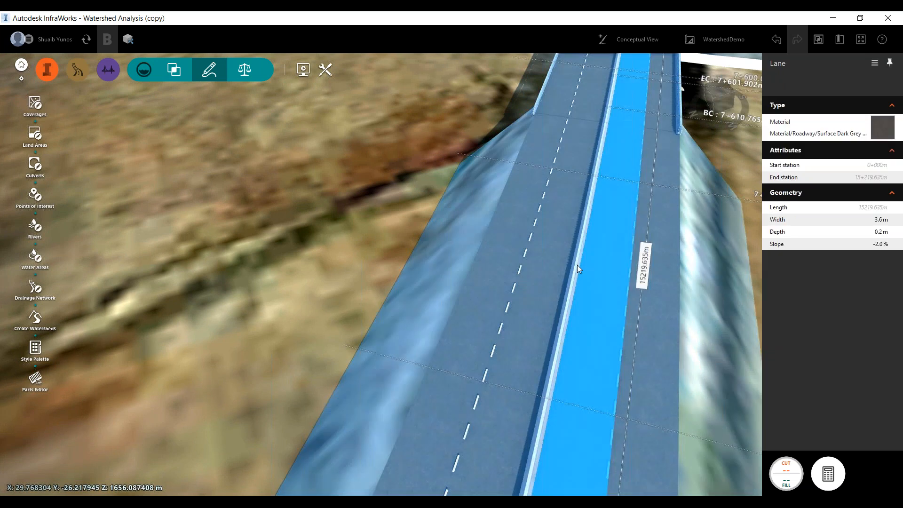
pyautogui.click(577, 264)
pyautogui.rightClick(577, 264)
pyautogui.press('Escape')
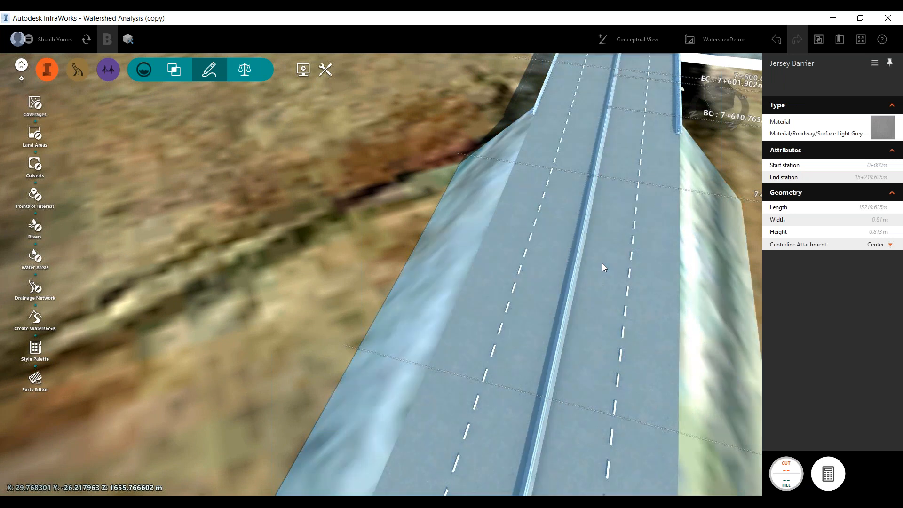
# Open the road's context options near the bridge and check which drainage commands it offers.
pyautogui.rightClick(602, 264)
pyautogui.moveTo(637, 387)
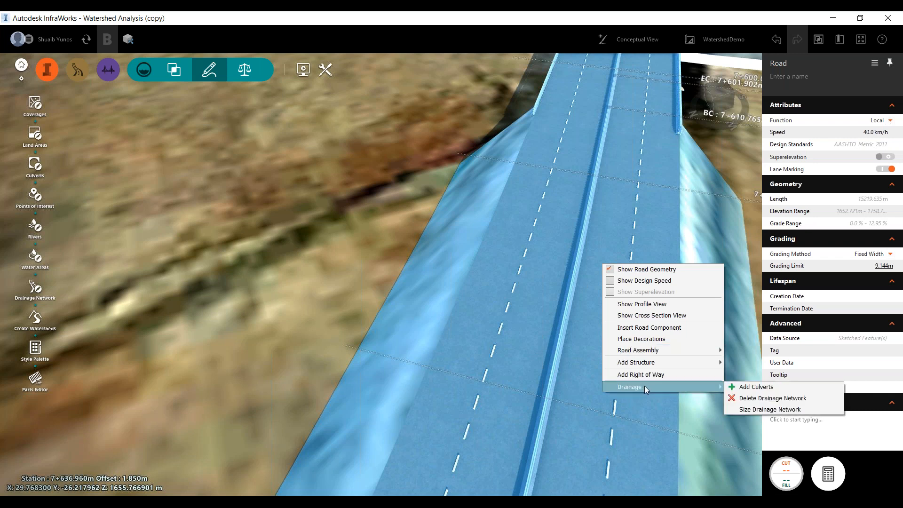
pyautogui.click(751, 387)
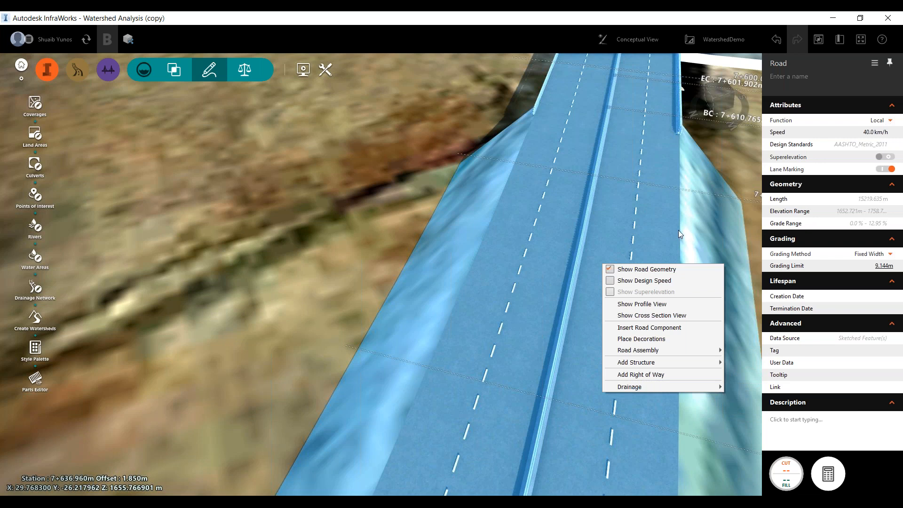
pyautogui.press('Escape')
pyautogui.press('Escape')
# Select two of the lanes and the whole road by the outlet from above to check their properties and options.
pyautogui.moveTo(591, 376); pyautogui.dragTo(691, 260)
pyautogui.moveTo(582, 359); pyautogui.dragTo(831, 188)
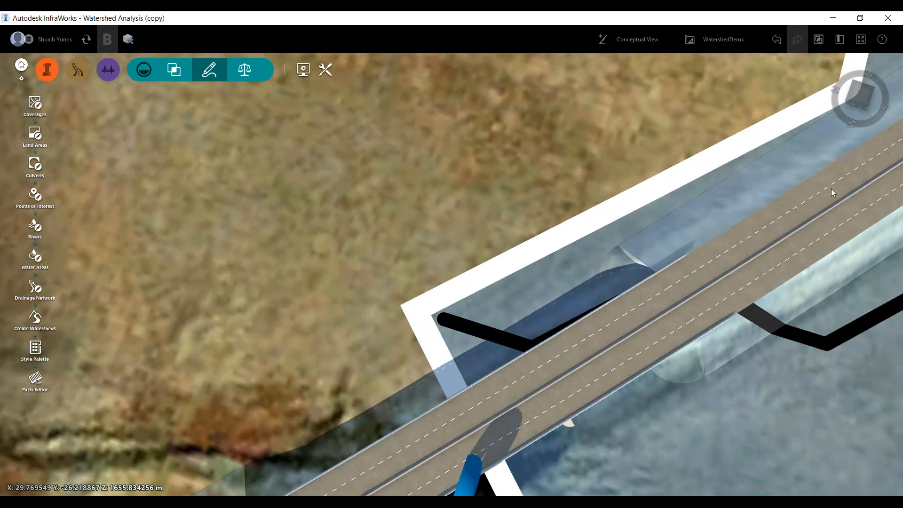
pyautogui.click(714, 220)
pyautogui.click(741, 239)
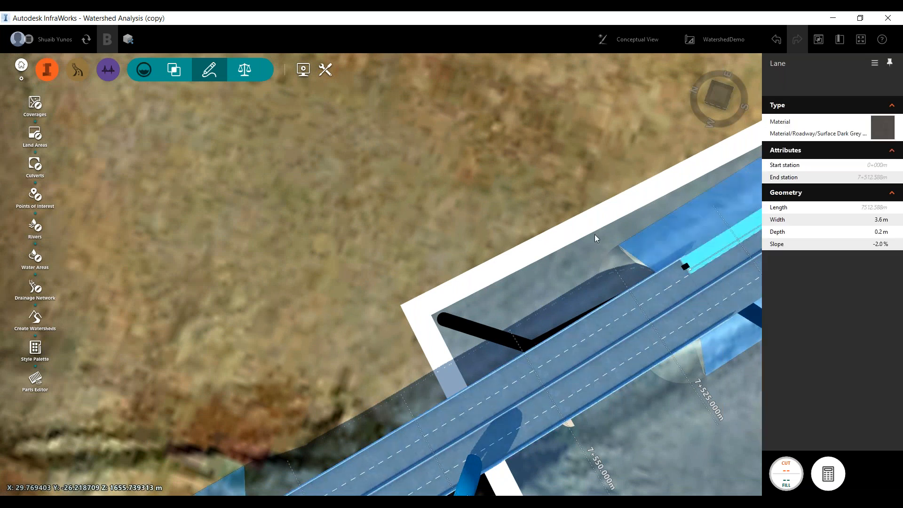
pyautogui.scroll(-1, 533, 251)
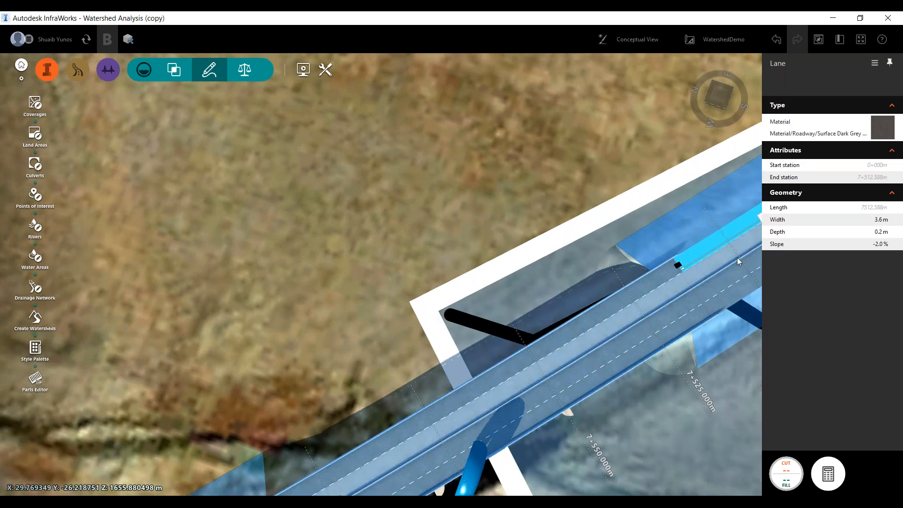
pyautogui.rightClick(737, 257)
pyautogui.press('Escape')
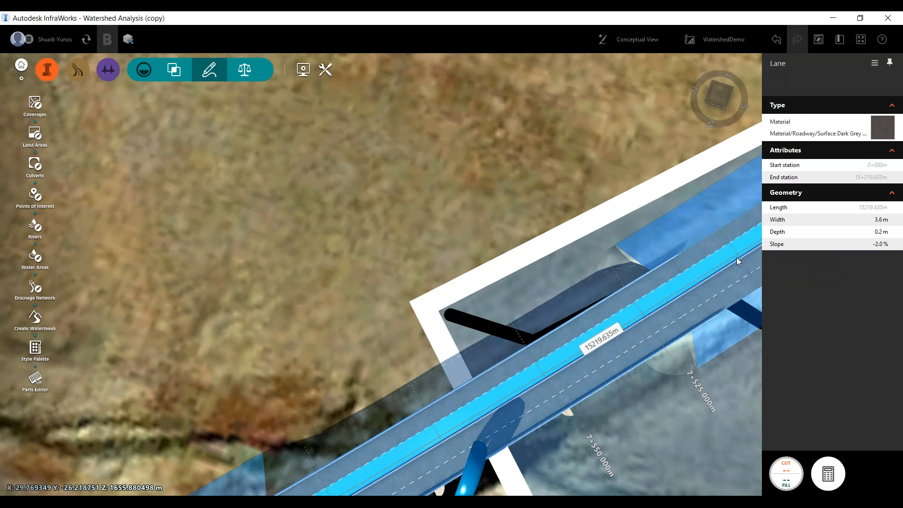
pyautogui.press('Escape')
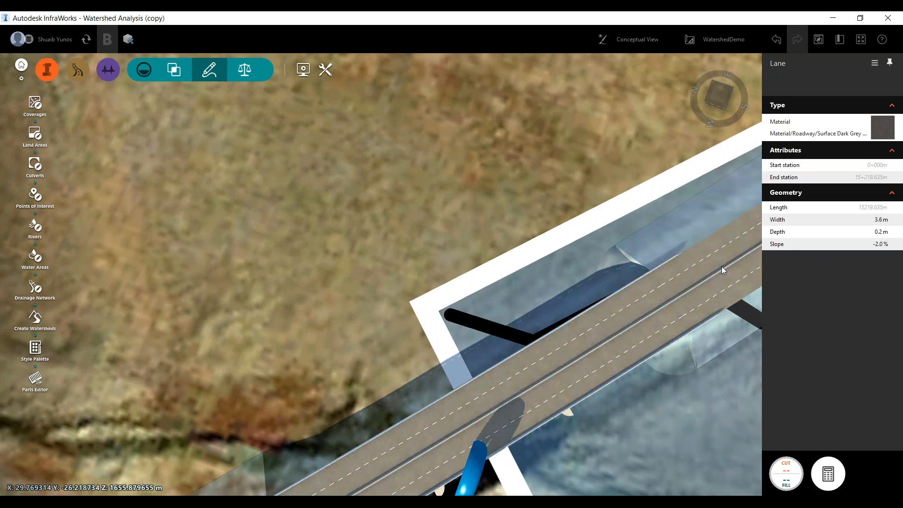
pyautogui.click(721, 266)
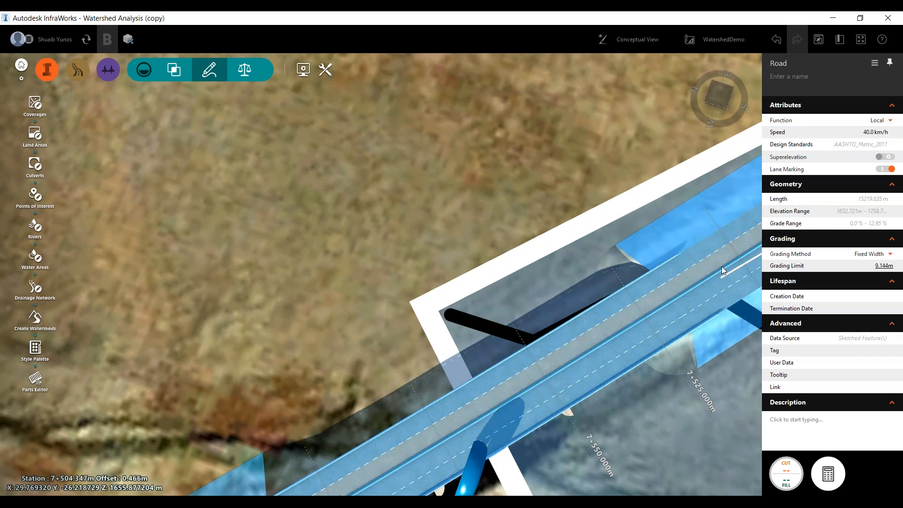
pyautogui.rightClick(722, 270)
pyautogui.press('Escape')
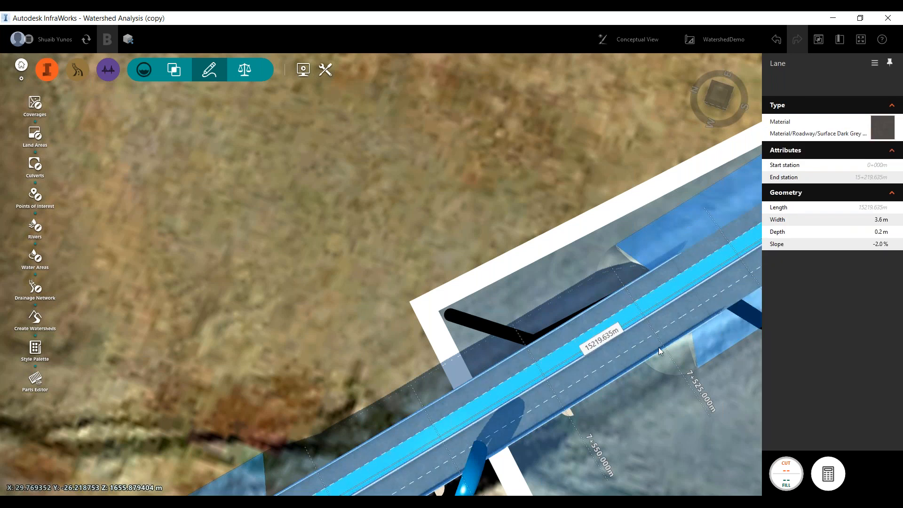
# Select the central Jersey barrier at road level and check its properties and options.
pyautogui.moveTo(667, 402); pyautogui.dragTo(566, 368, button='middle')
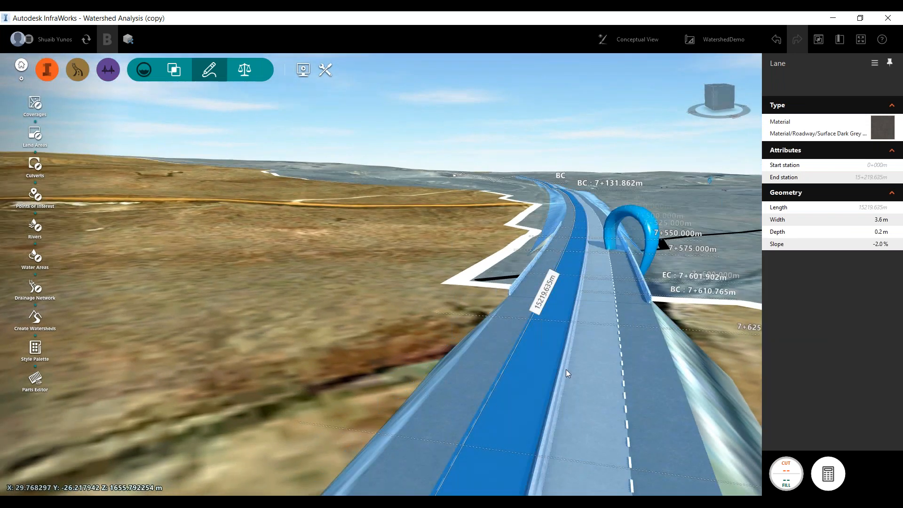
pyautogui.click(563, 368)
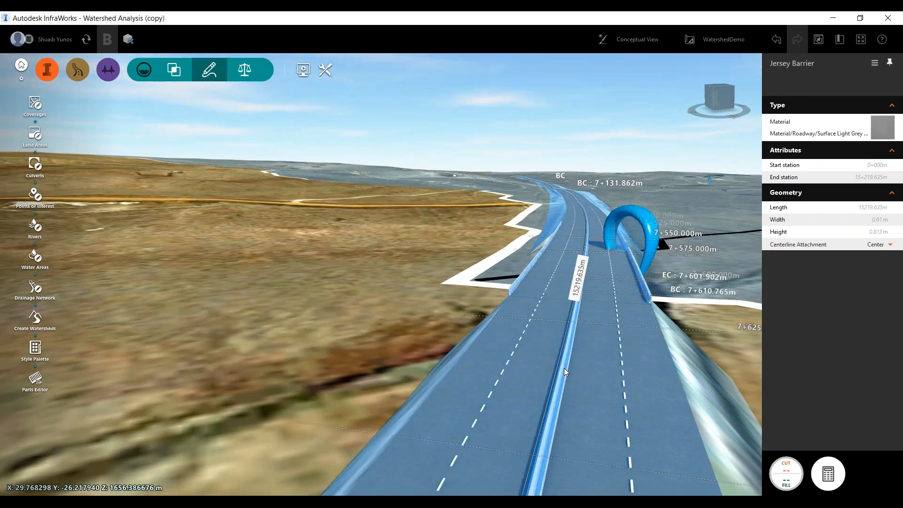
pyautogui.rightClick(563, 367)
pyautogui.press('Escape')
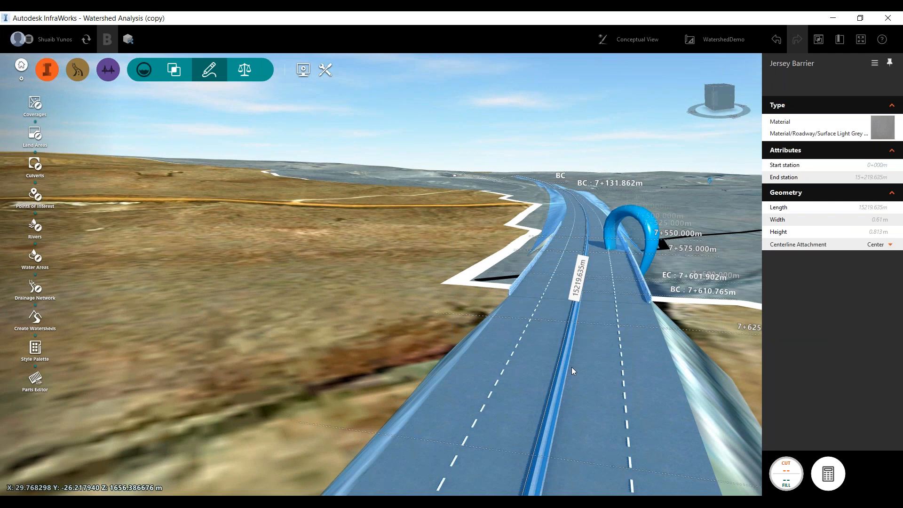
pyautogui.press('Escape')
# Start Replace Assembly on the road and browse the four-lane divided assembly styles without applying one.
pyautogui.click(568, 365)
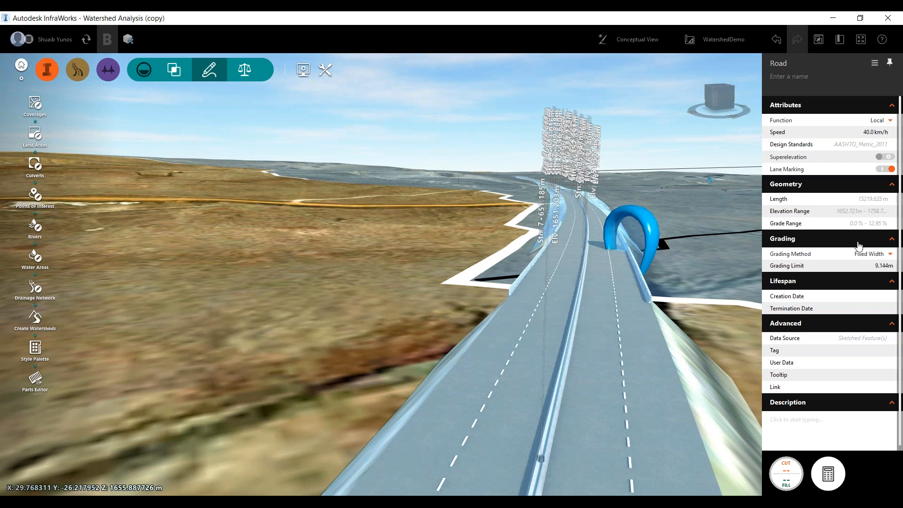
pyautogui.rightClick(562, 385)
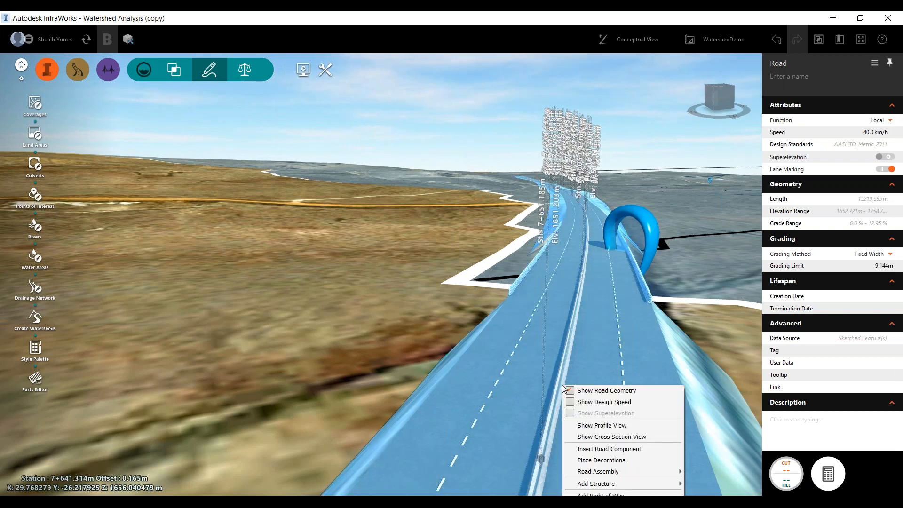
pyautogui.moveTo(625, 471)
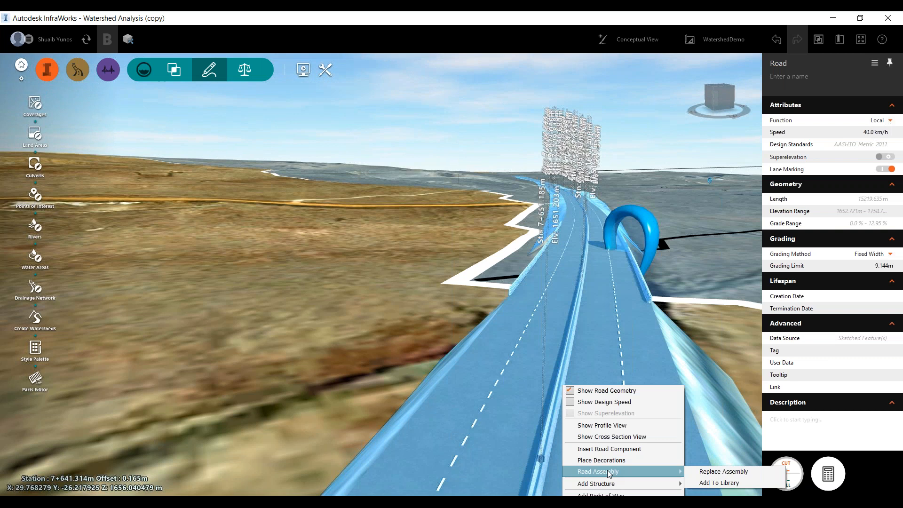
pyautogui.click(713, 472)
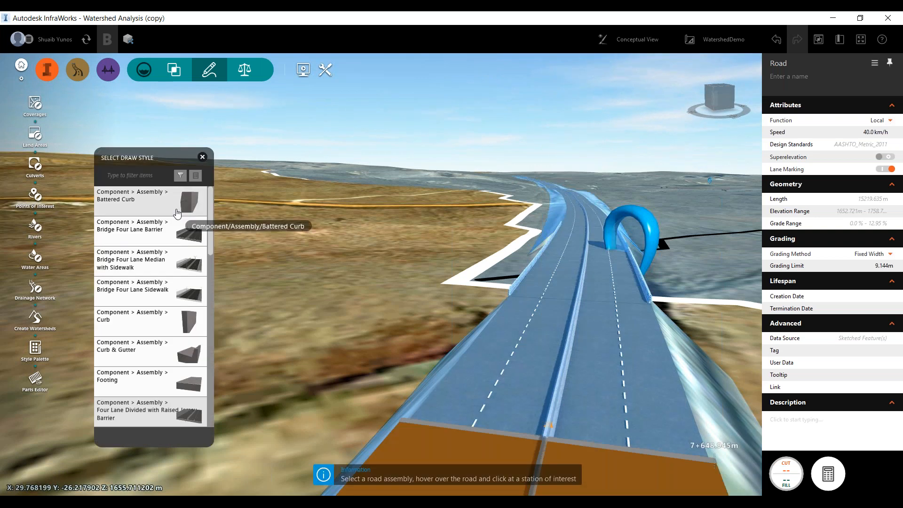
pyautogui.scroll(-6, 132, 301)
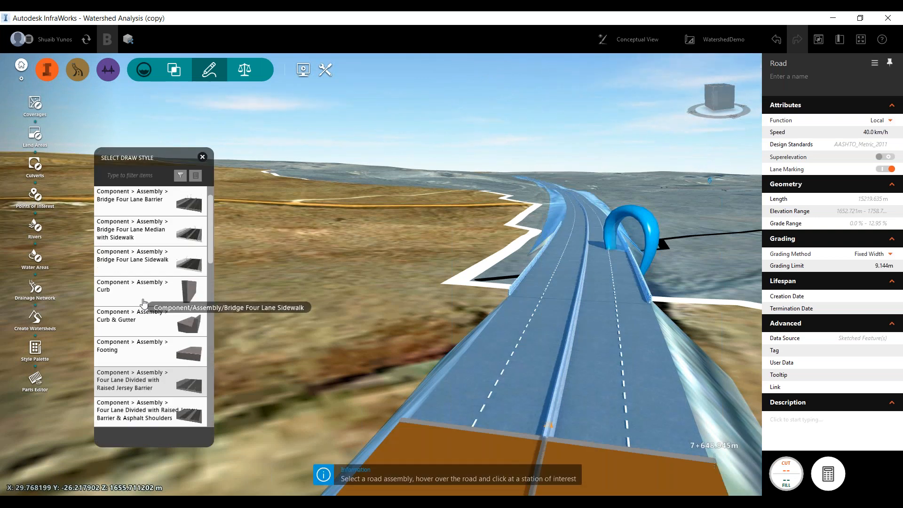
pyautogui.scroll(-1, 144, 302)
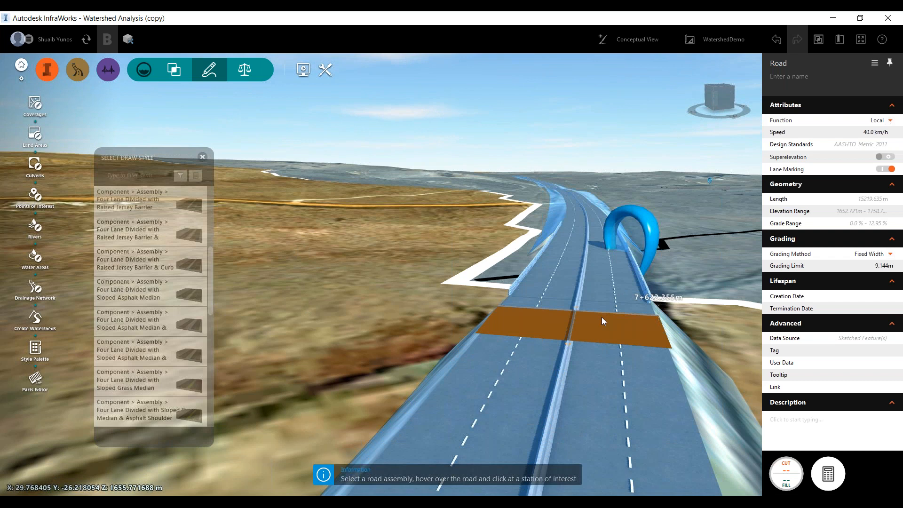
pyautogui.click(587, 308)
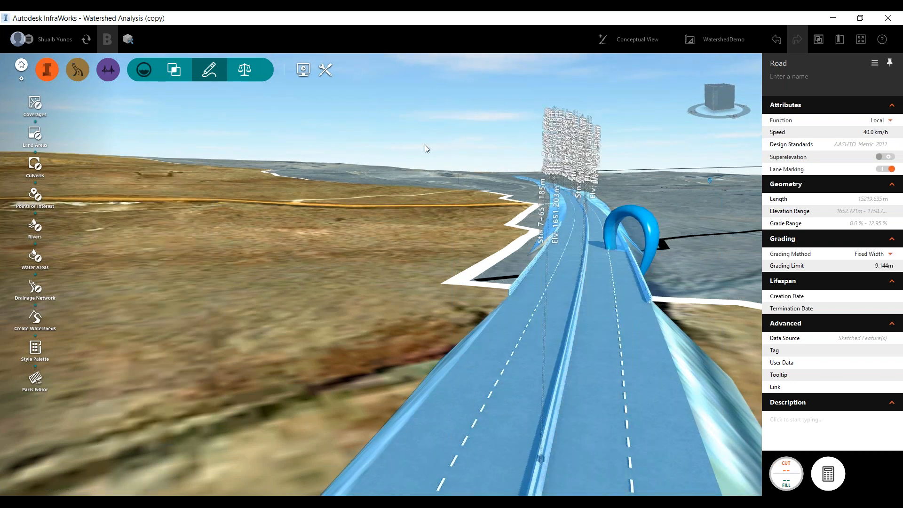
# Switch to the Watershed01 proposal and examine the outlet marker beside its road from above.
pyautogui.click(718, 41)
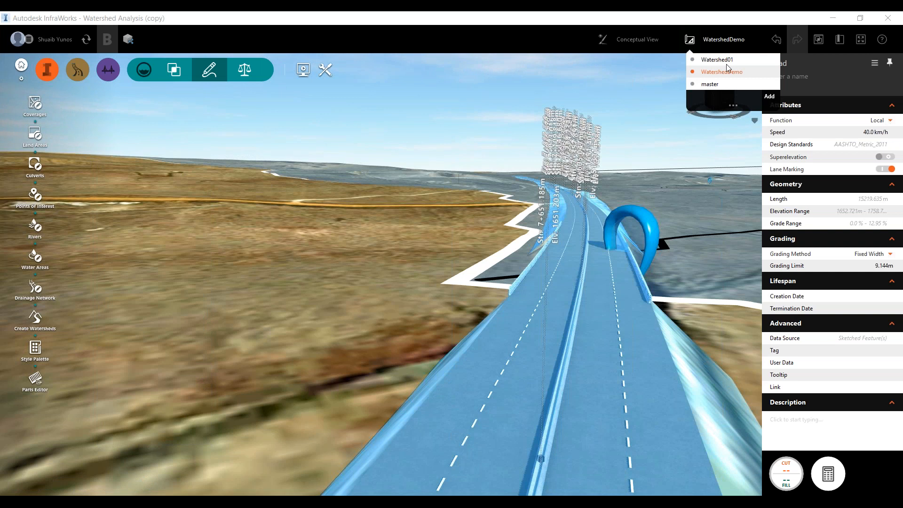
pyautogui.click(727, 62)
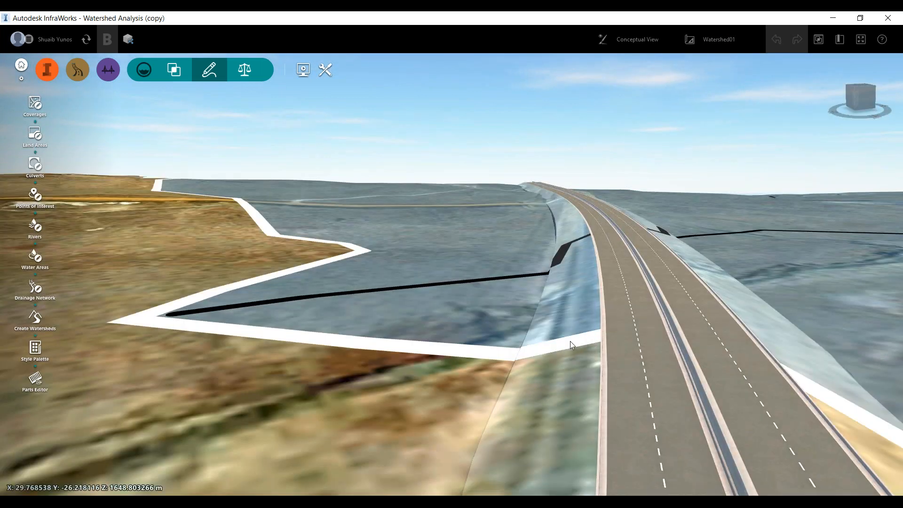
pyautogui.moveTo(565, 341)
pyautogui.mouseDown()
pyautogui.moveTo(521, 369)
pyautogui.moveTo(520, 382)
pyautogui.mouseUp()
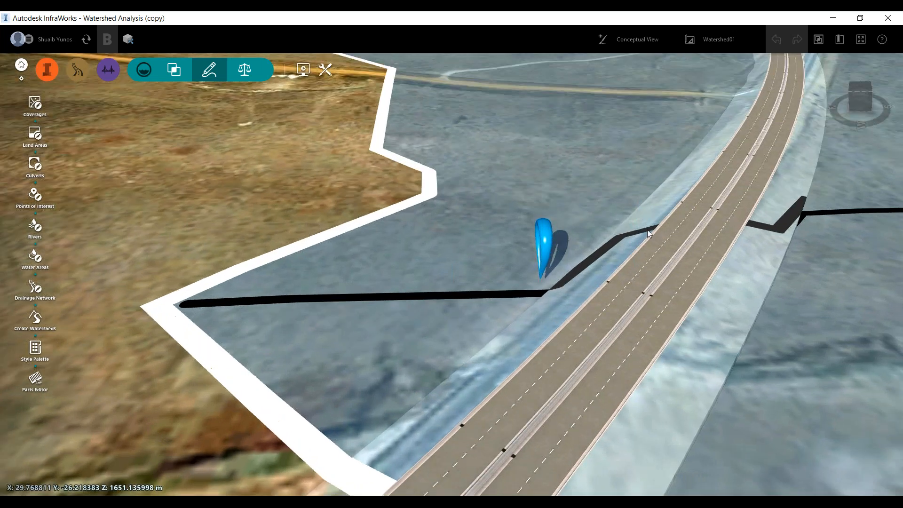
pyautogui.moveTo(597, 295); pyautogui.dragTo(644, 346)
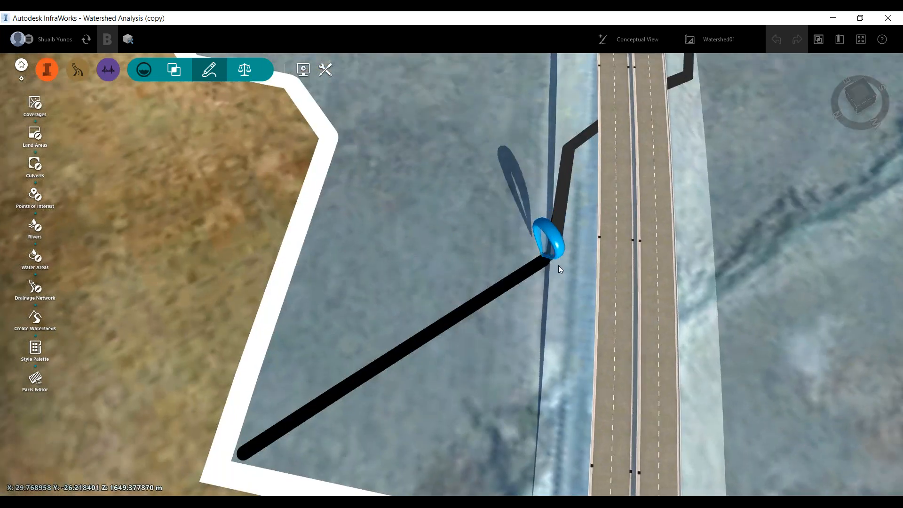
pyautogui.scroll(-3, 552, 222)
# Start adding a drainage network to Road 01 and place its settings clear of the road's properties.
pyautogui.rightClick(601, 259)
pyautogui.click(614, 247)
pyautogui.rightClick(614, 247)
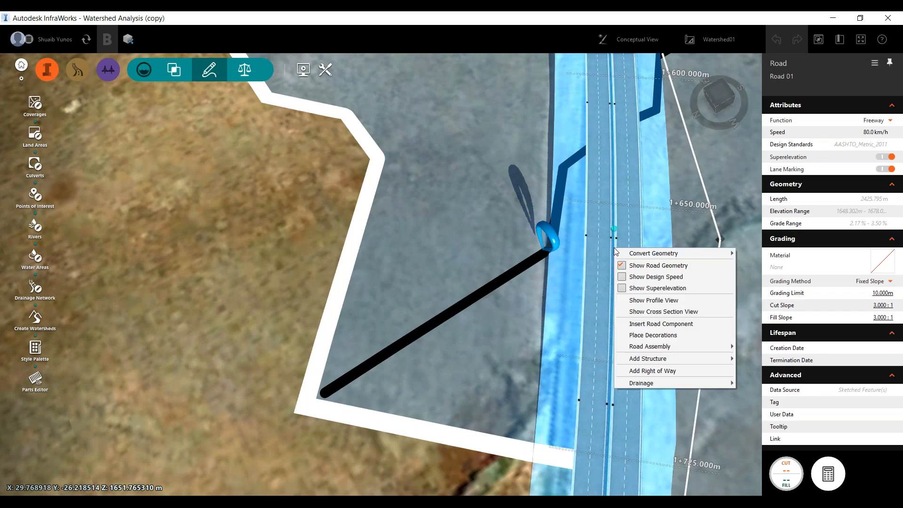
pyautogui.moveTo(647, 383)
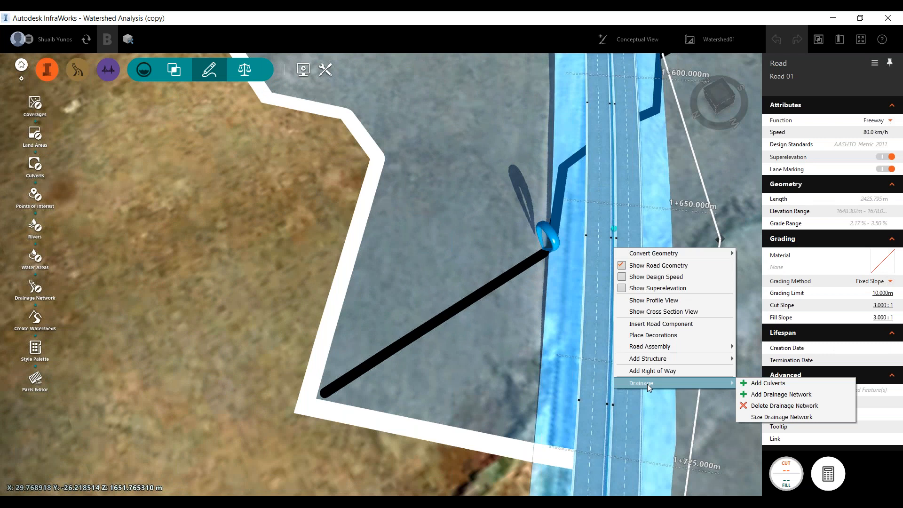
pyautogui.click(771, 399)
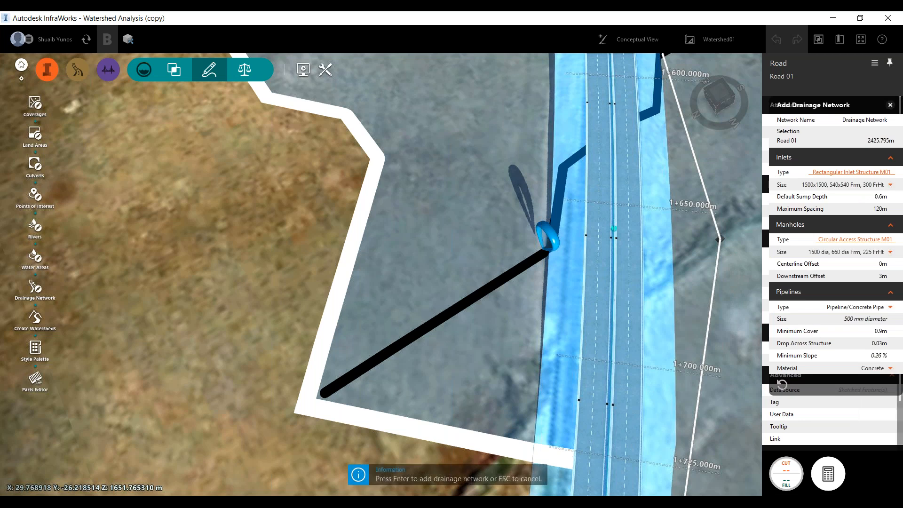
pyautogui.moveTo(830, 107); pyautogui.dragTo(468, 123)
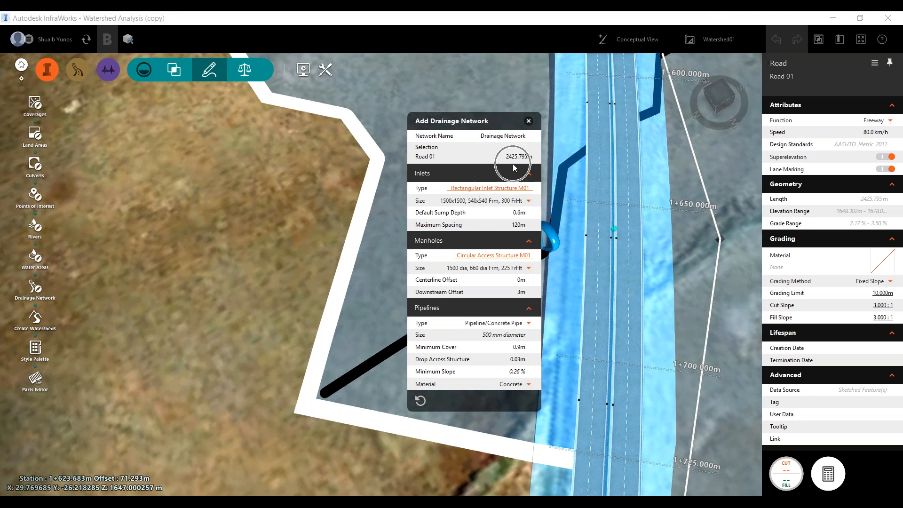
# Name the new drainage network "watershed demo".
pyautogui.doubleClick(509, 136)
pyautogui.click(509, 136)
pyautogui.moveTo(525, 135); pyautogui.dragTo(479, 136)
pyautogui.write('watershed demo')
pyautogui.click(521, 161)
# Review the inlet structure types available for the network and its maximum inlet spacing setting.
pyautogui.click(507, 188)
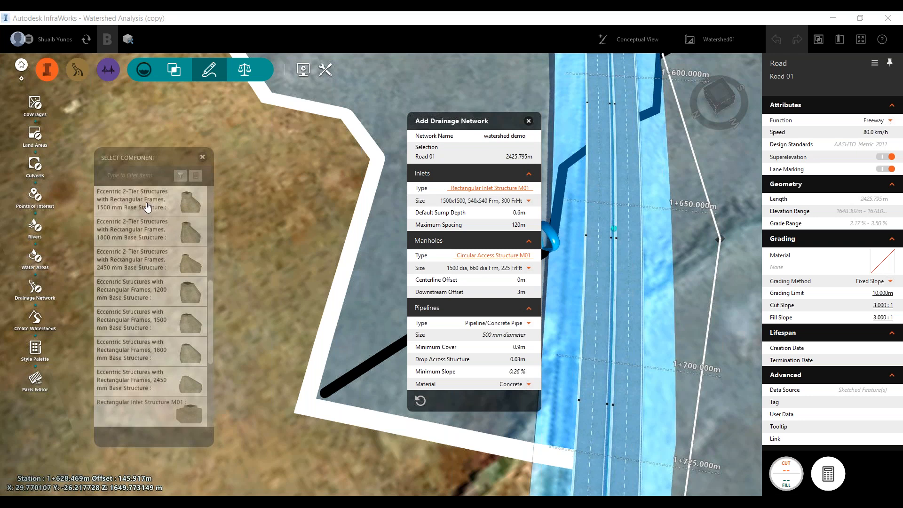
pyautogui.scroll(-3, 147, 207)
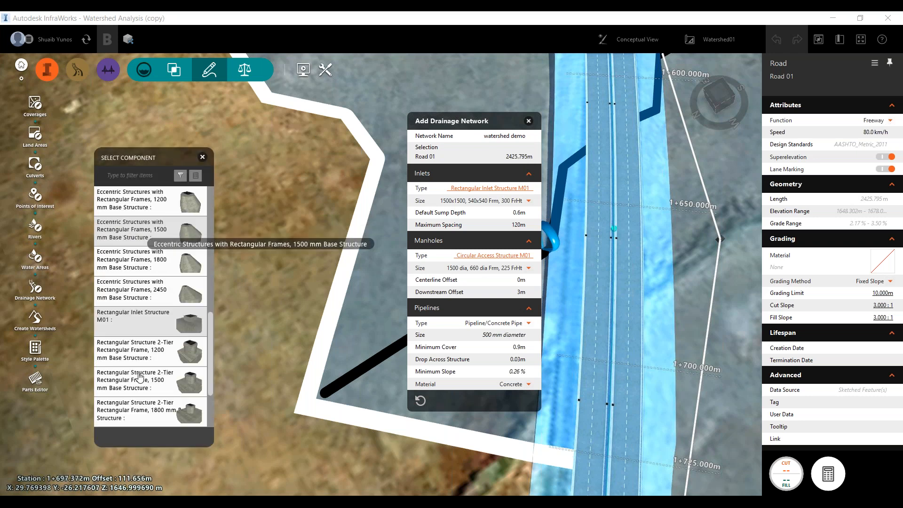
pyautogui.click(202, 157)
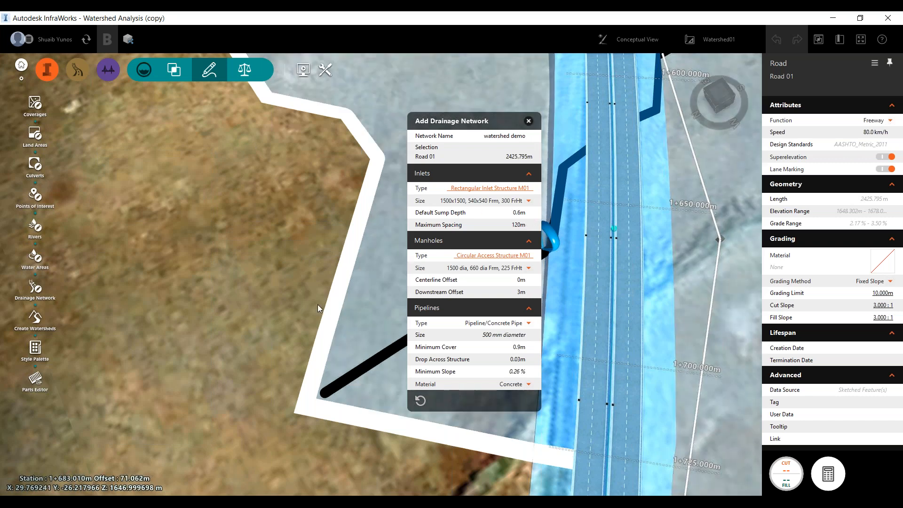
pyautogui.click(519, 225)
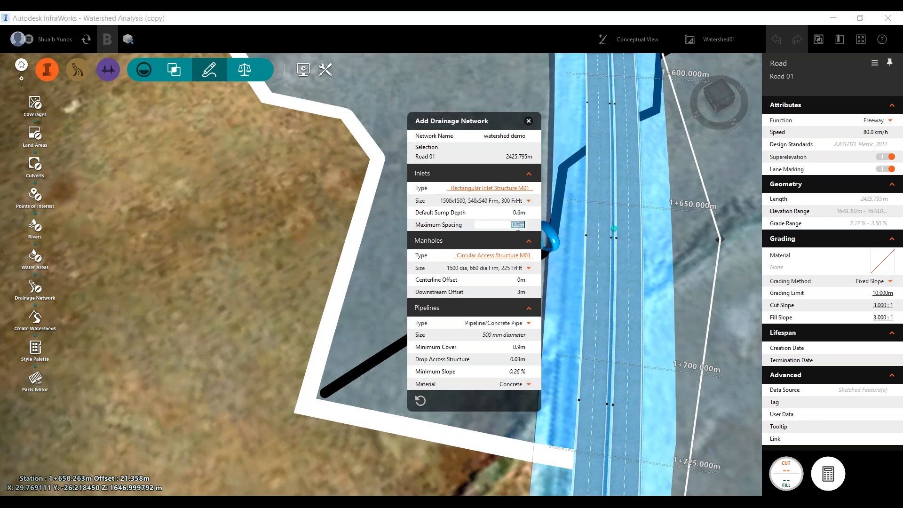
# Review the manhole structure types available for the network and recheck the maximum inlet spacing setting.
pyautogui.click(499, 258)
pyautogui.click(499, 258)
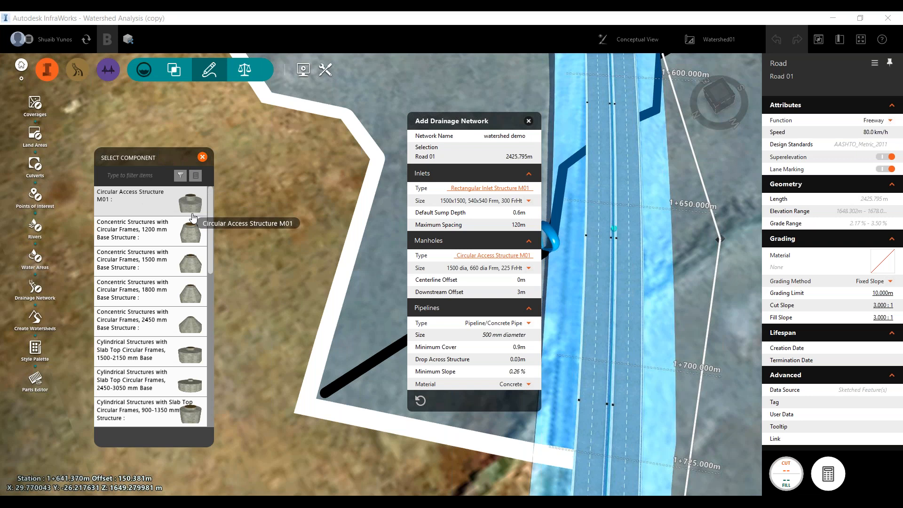
pyautogui.click(173, 156)
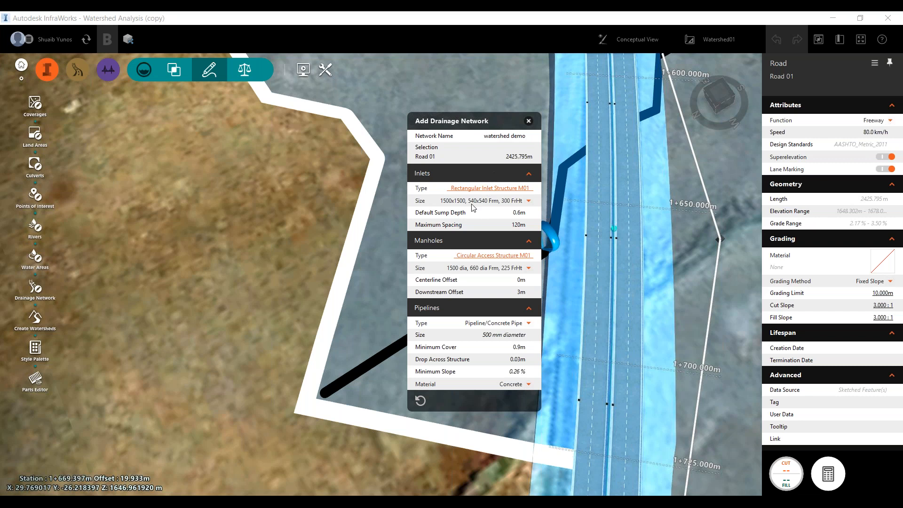
pyautogui.click(513, 225)
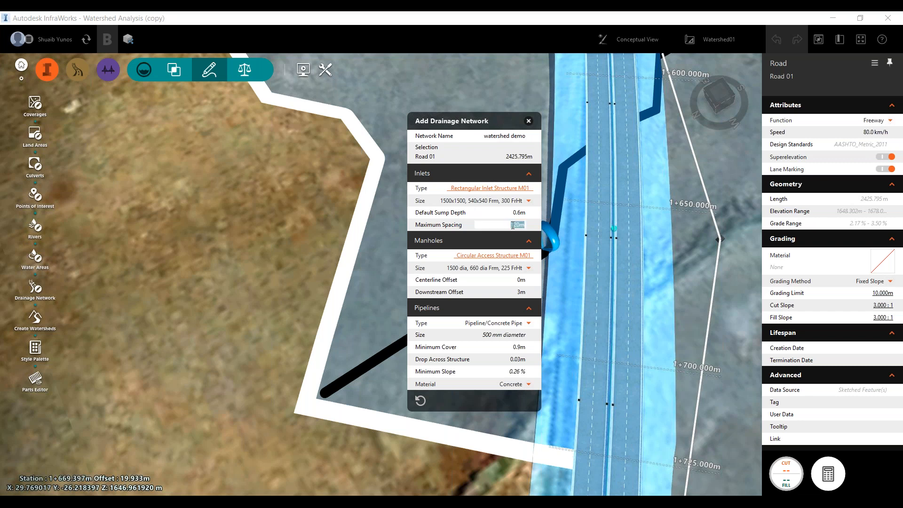
pyautogui.click(446, 224)
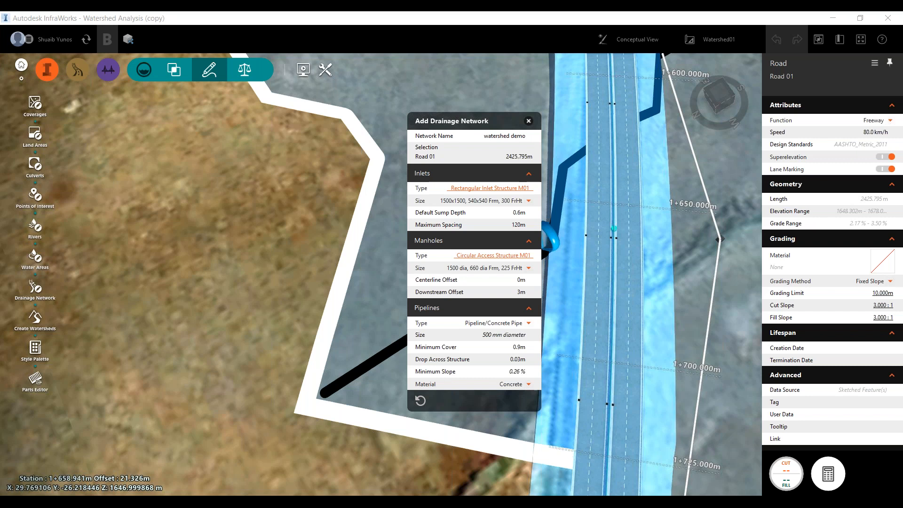
# Create the "watershed demo" drainage network along Road 01 with the configured inlet, manhole and pipeline settings, and clear the road selection.
pyautogui.moveTo(469, 122); pyautogui.dragTo(449, 112)
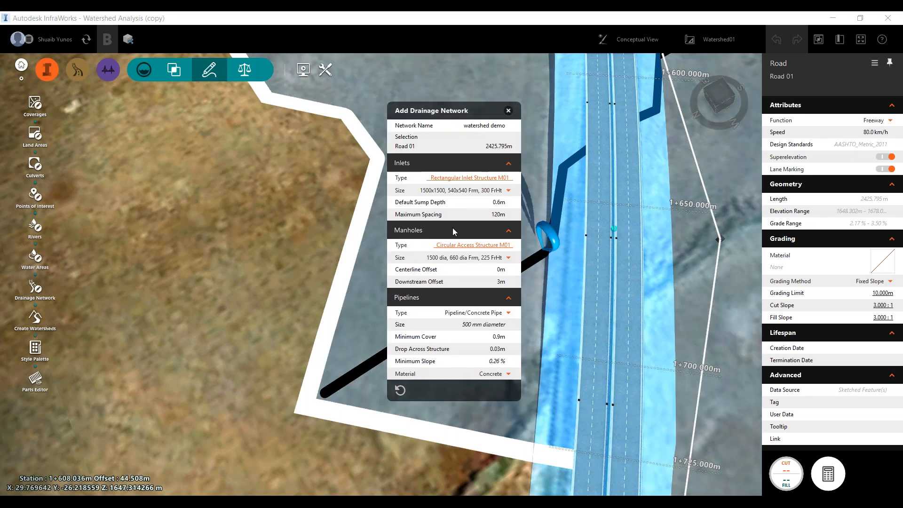
pyautogui.press('Return')
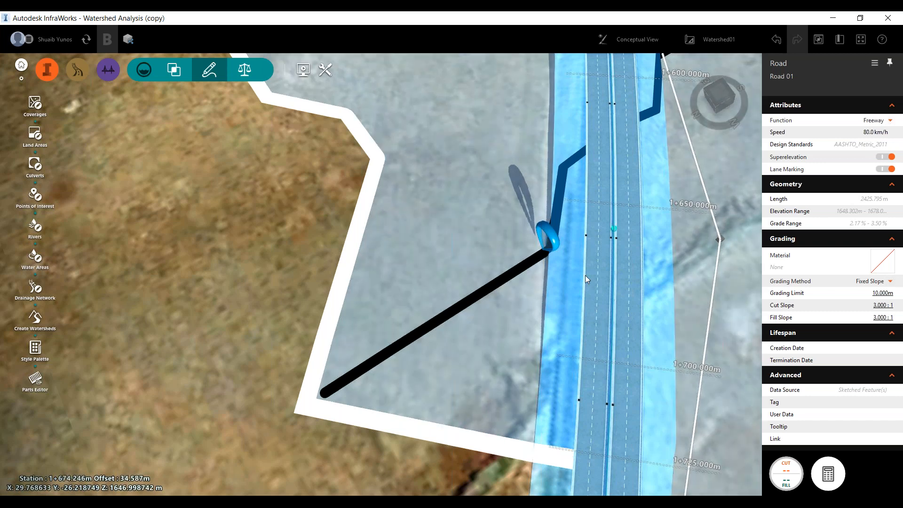
pyautogui.click(247, 152)
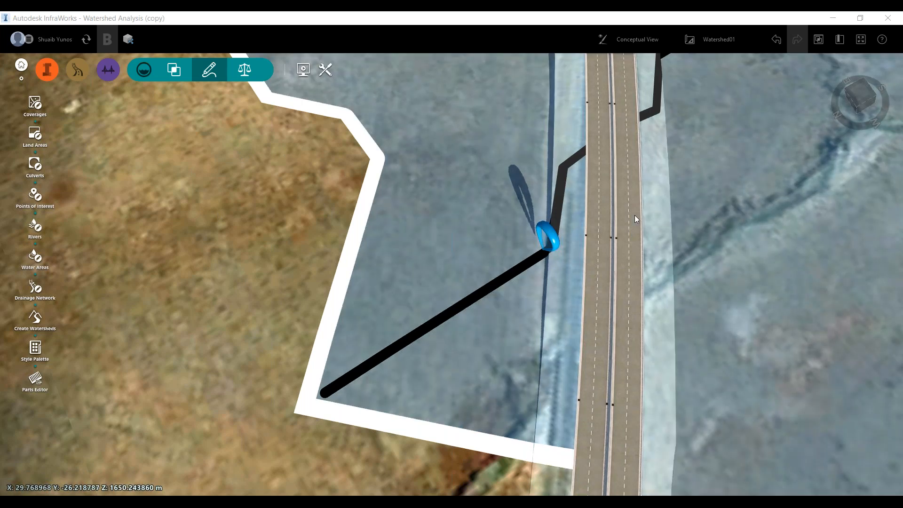
# Select the inlet beside the road's median barrier and review its properties and the alternative inlet parts.
pyautogui.scroll(2, 633, 219)
pyautogui.scroll(5, 624, 224)
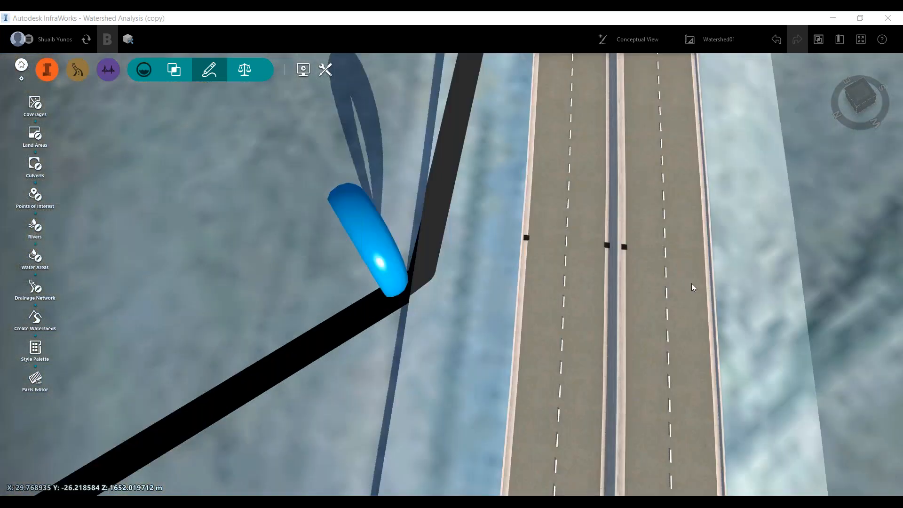
pyautogui.keyDown('shift'); pyautogui.moveTo(713, 256); pyautogui.dragTo(678, 367, button='middle'); pyautogui.keyUp('shift')
pyautogui.keyDown('shift'); pyautogui.moveTo(718, 306); pyautogui.dragTo(614, 249, button='middle'); pyautogui.keyUp('shift')
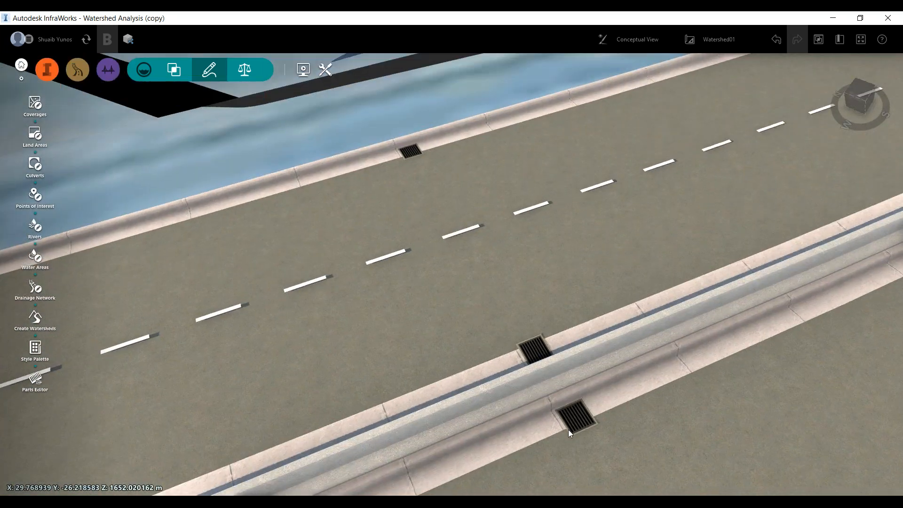
pyautogui.click(584, 423)
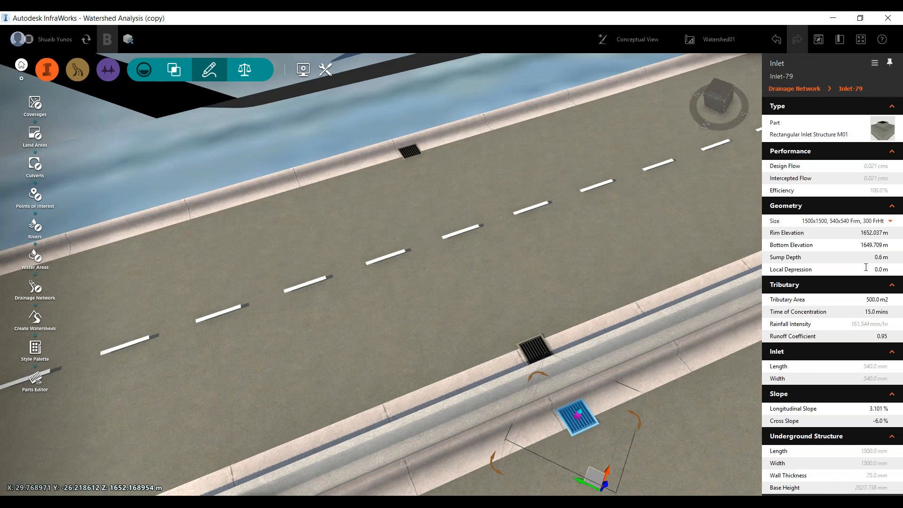
pyautogui.press('ctrl')
pyautogui.press('ctrl')
pyautogui.click(882, 129)
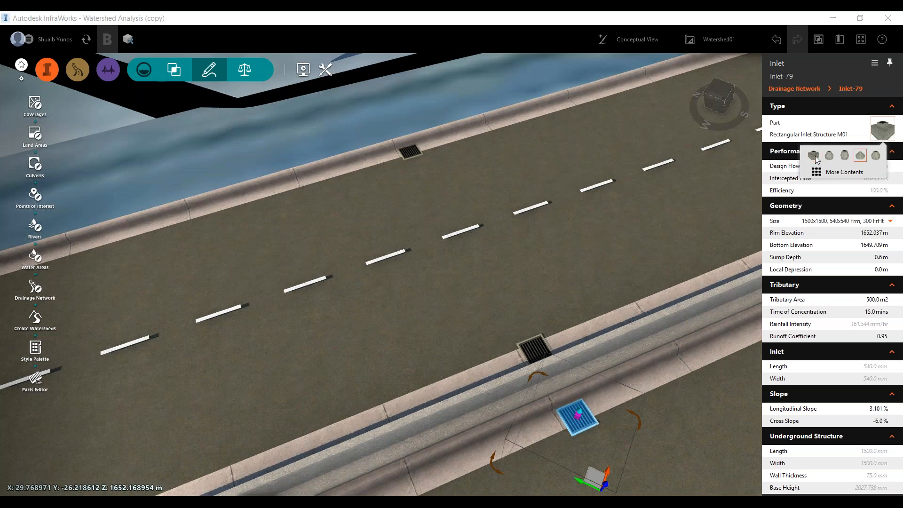
pyautogui.click(813, 134)
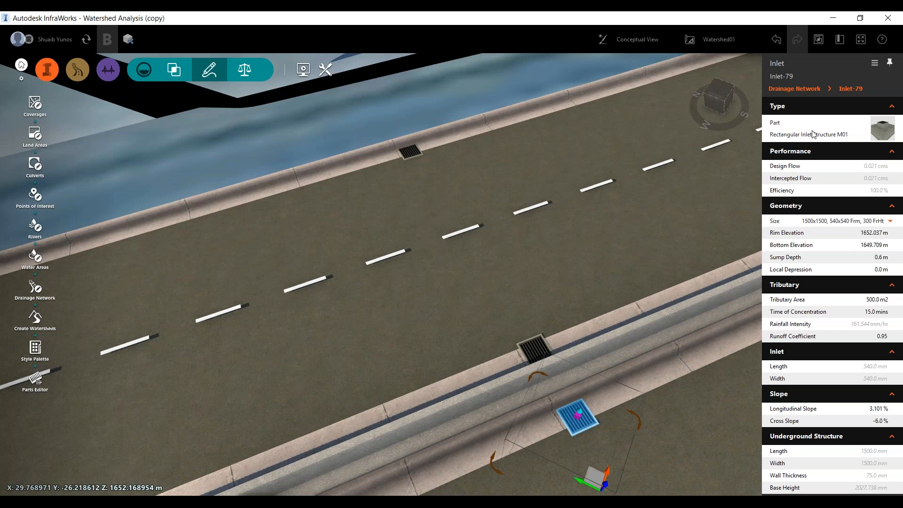
# Reselect the median inlet and examine its location along the road relative to the neighbouring inlets and the watershed.
pyautogui.scroll(-3, 560, 261)
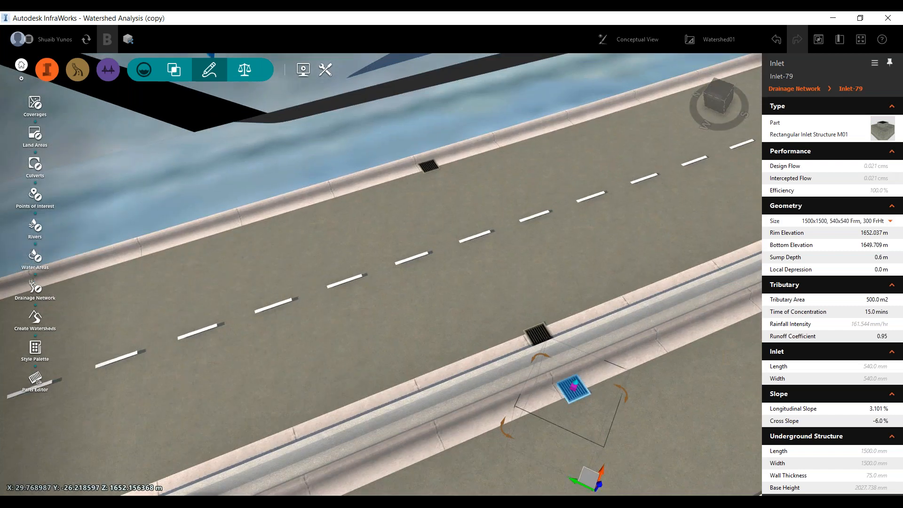
pyautogui.scroll(-2, 516, 264)
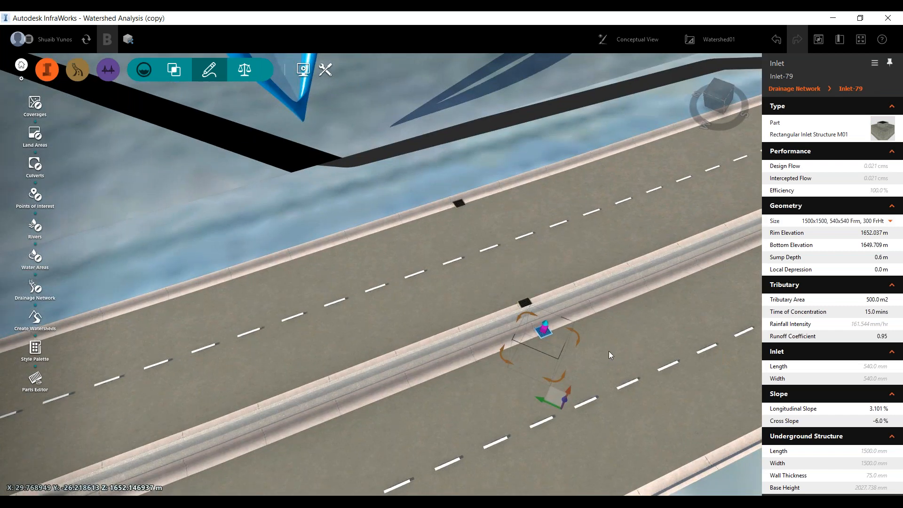
pyautogui.click(501, 321)
pyautogui.scroll(-2, 506, 318)
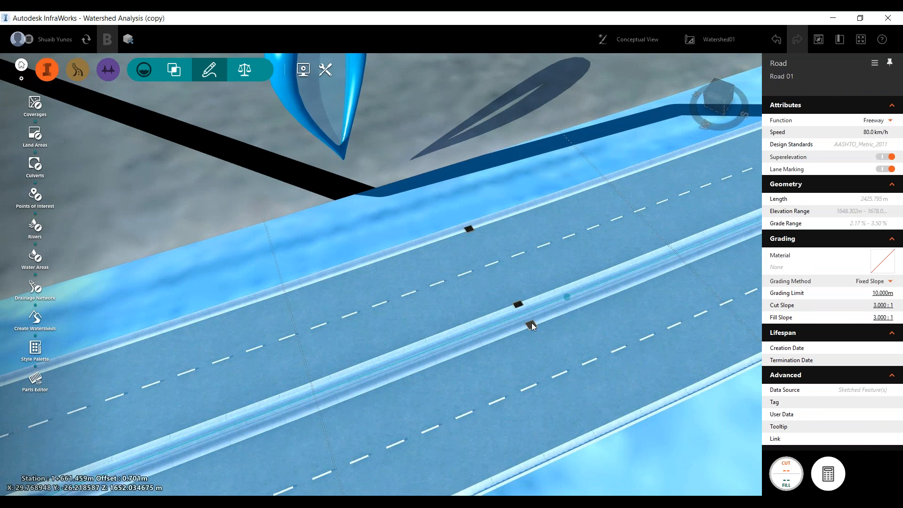
pyautogui.click(532, 325)
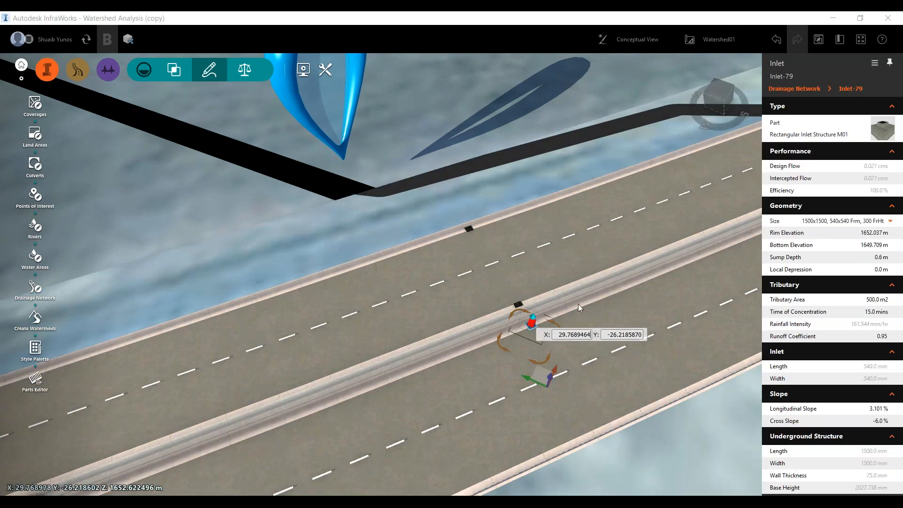
pyautogui.scroll(2, 612, 341)
pyautogui.moveTo(617, 341); pyautogui.dragTo(496, 272)
pyautogui.scroll(-4, 496, 269)
pyautogui.scroll(-2, 495, 266)
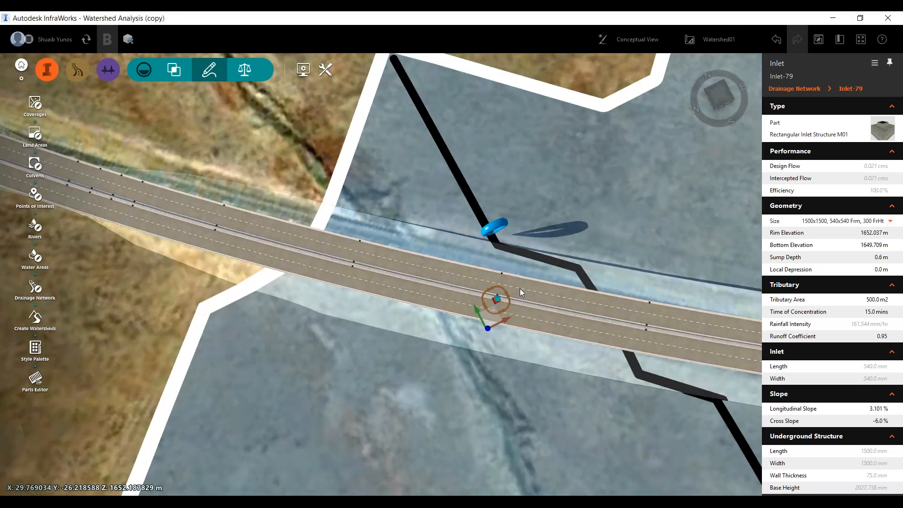
# Select the same median inlet up close, open its Tributary Area value for editing, and examine the surrounding carriageway.
pyautogui.click(517, 281)
pyautogui.click(509, 299)
pyautogui.click(498, 304)
pyautogui.click(497, 303)
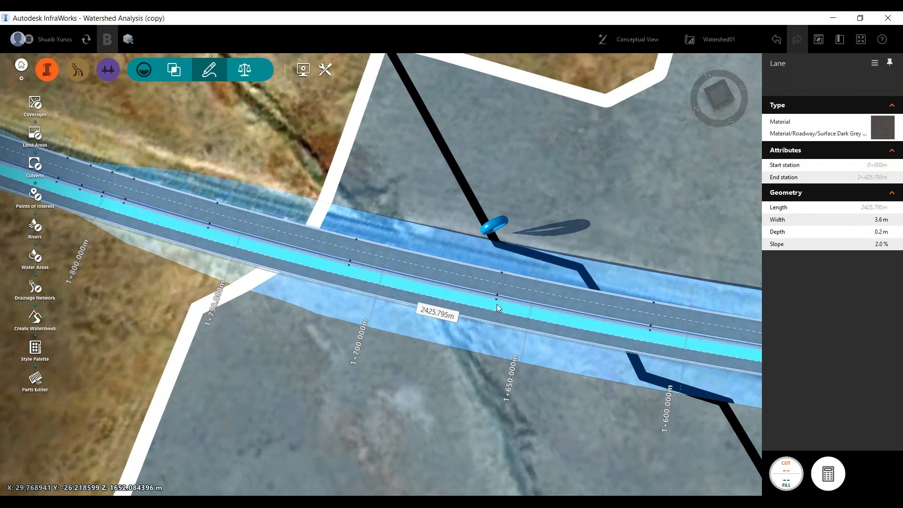
pyautogui.scroll(3, 498, 304)
pyautogui.click(495, 296)
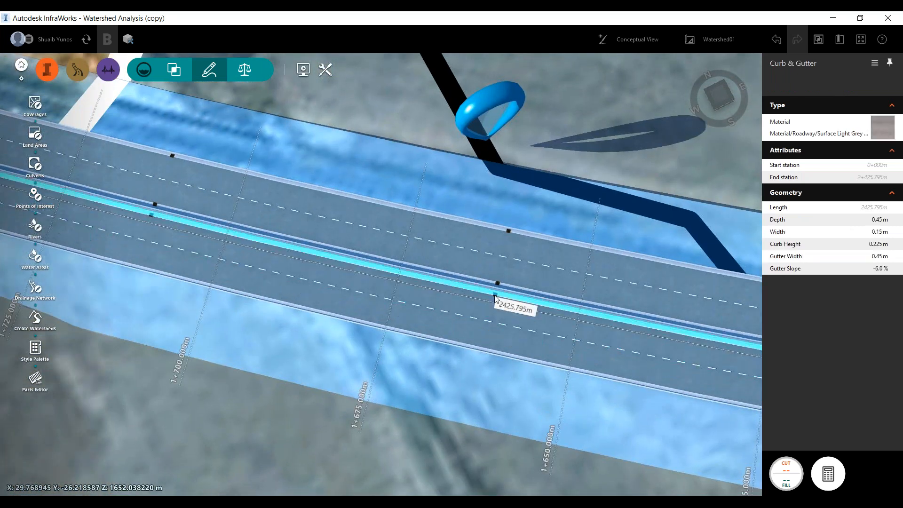
pyautogui.scroll(4, 495, 297)
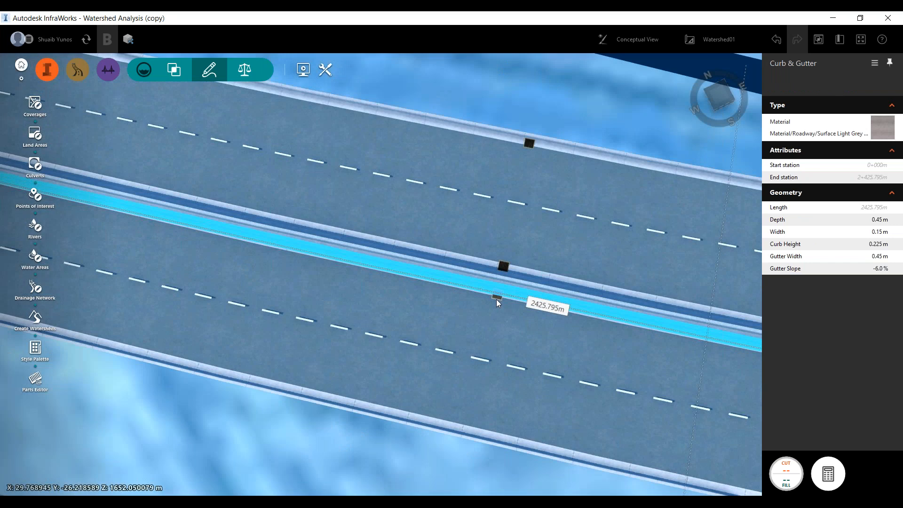
pyautogui.scroll(2, 495, 299)
pyautogui.click(498, 298)
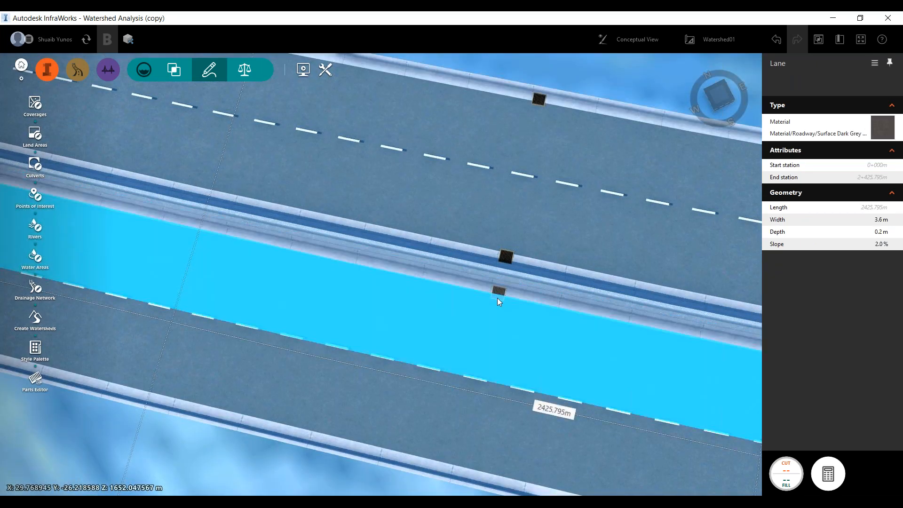
pyautogui.scroll(4, 498, 294)
pyautogui.click(504, 304)
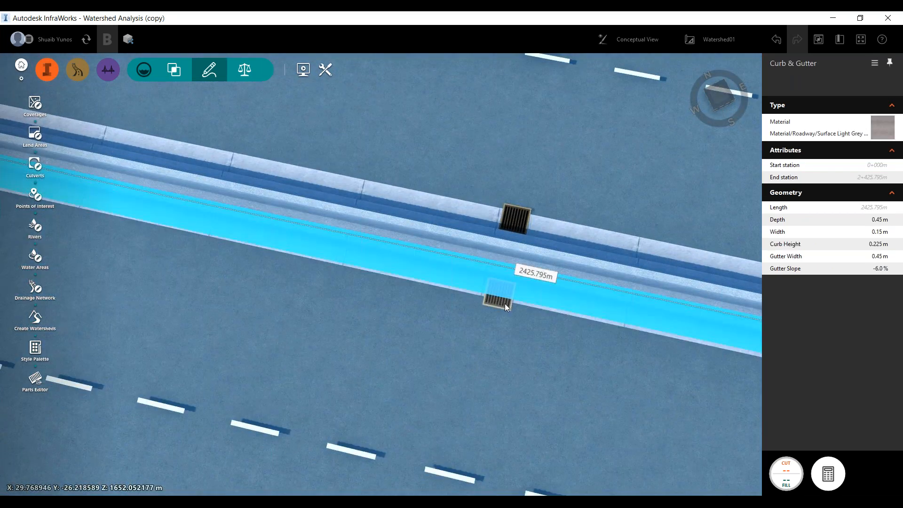
pyautogui.press('Escape')
pyautogui.click(504, 303)
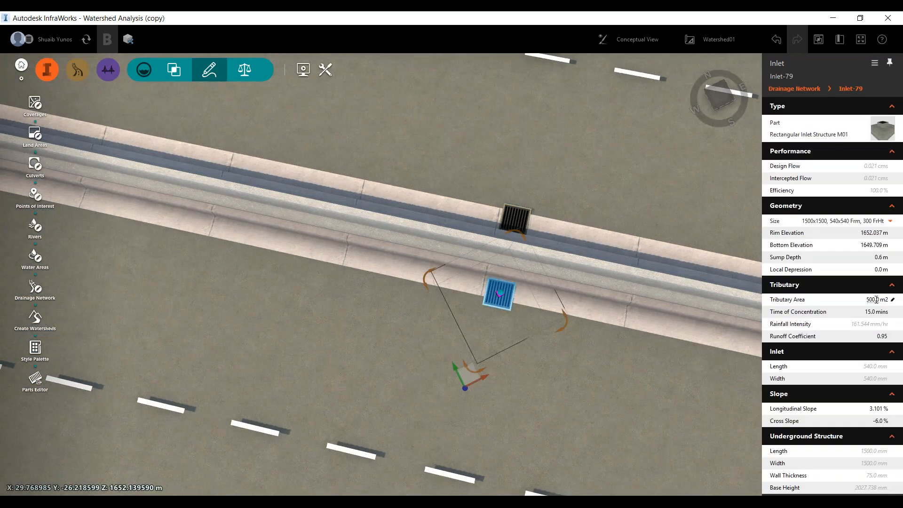
pyautogui.click(873, 299)
pyautogui.scroll(-3, 526, 258)
pyautogui.scroll(-2, 526, 255)
pyautogui.scroll(-4, 525, 253)
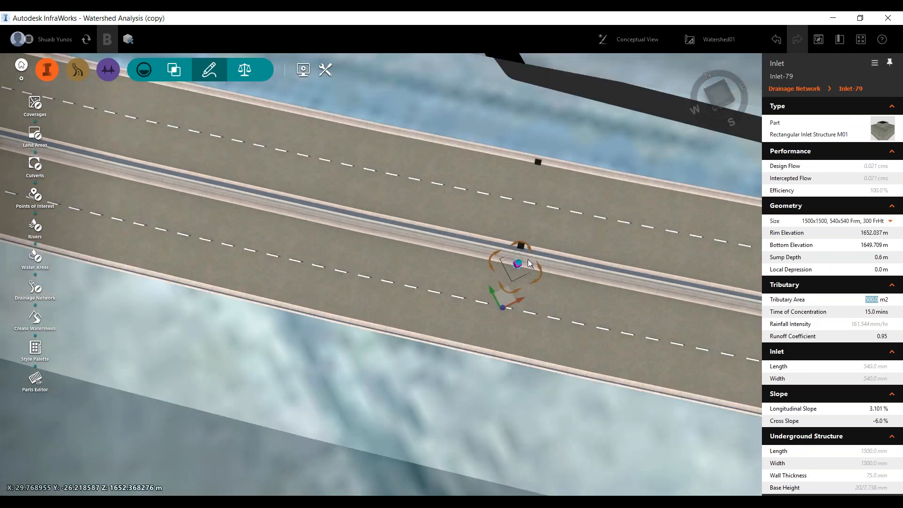
pyautogui.scroll(2, 526, 253)
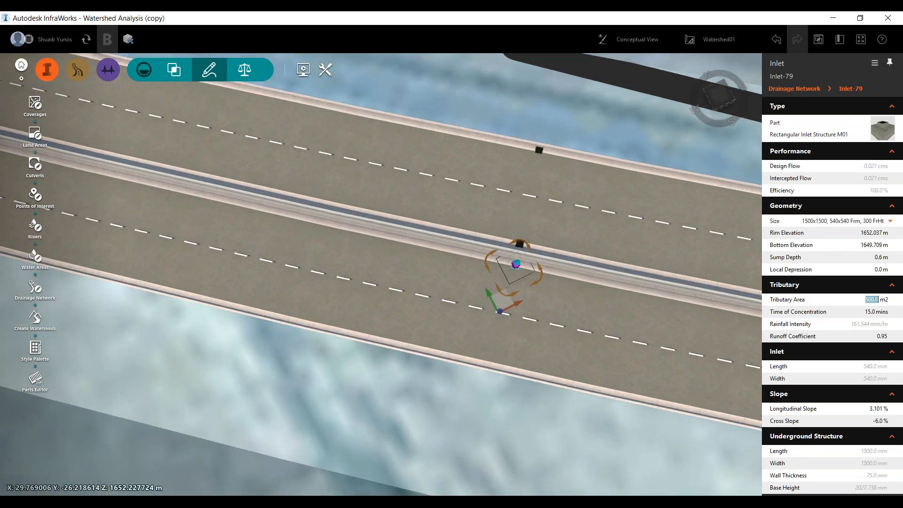
pyautogui.scroll(-1, 574, 284)
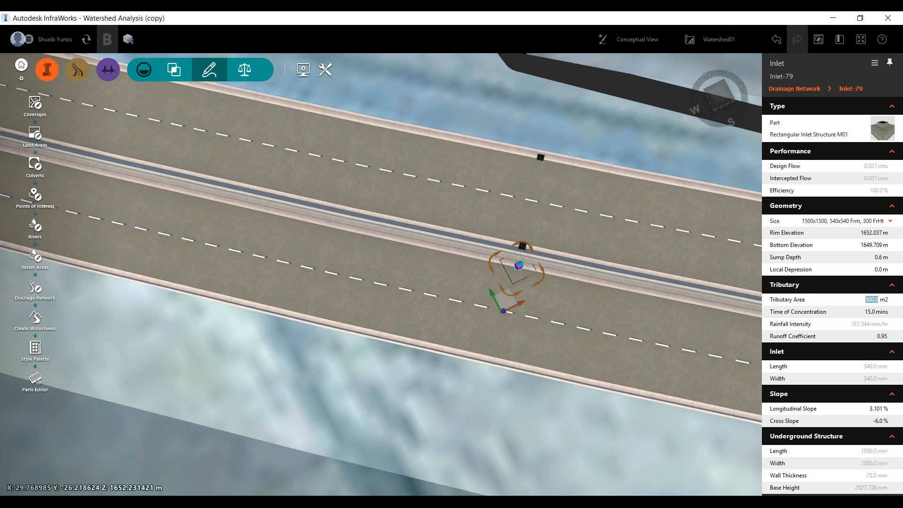
# Try moving the median inlet a short distance along the gutter, and undo the move.
pyautogui.click(594, 303)
pyautogui.scroll(5, 515, 259)
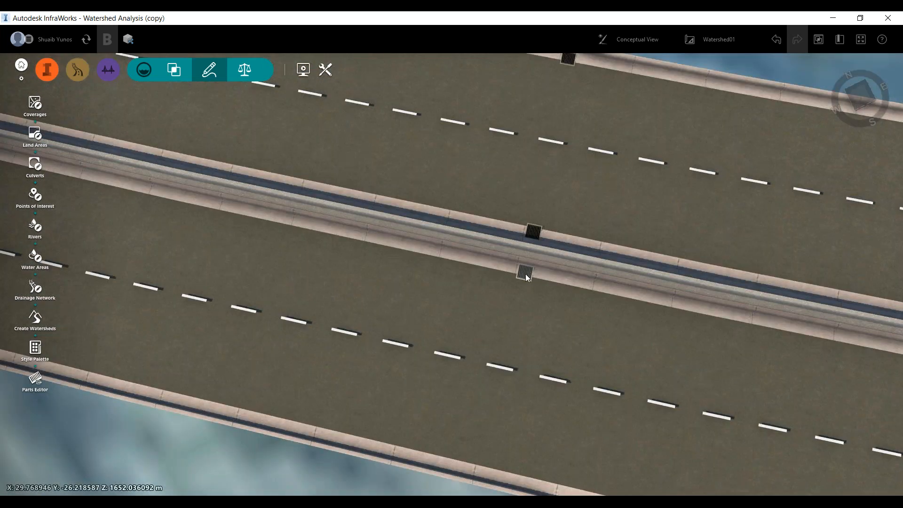
pyautogui.click(527, 274)
pyautogui.moveTo(524, 328); pyautogui.dragTo(526, 309)
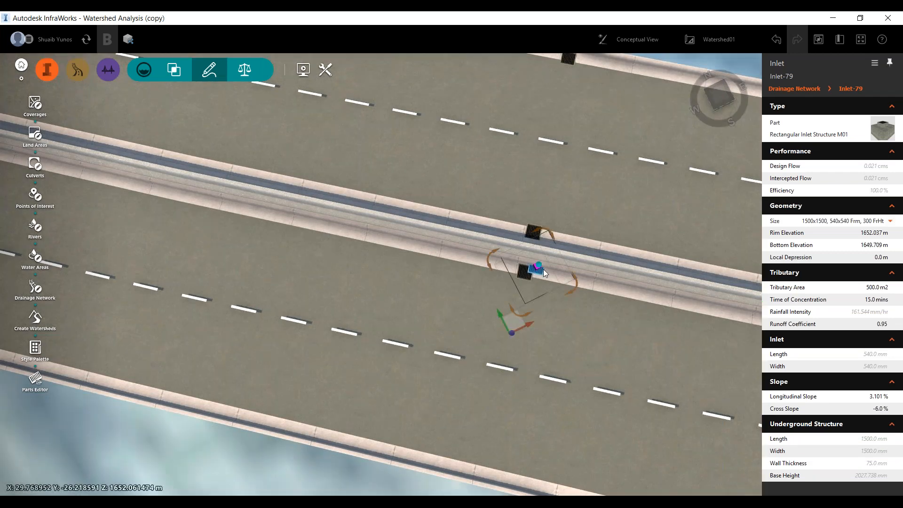
pyautogui.scroll(4, 544, 273)
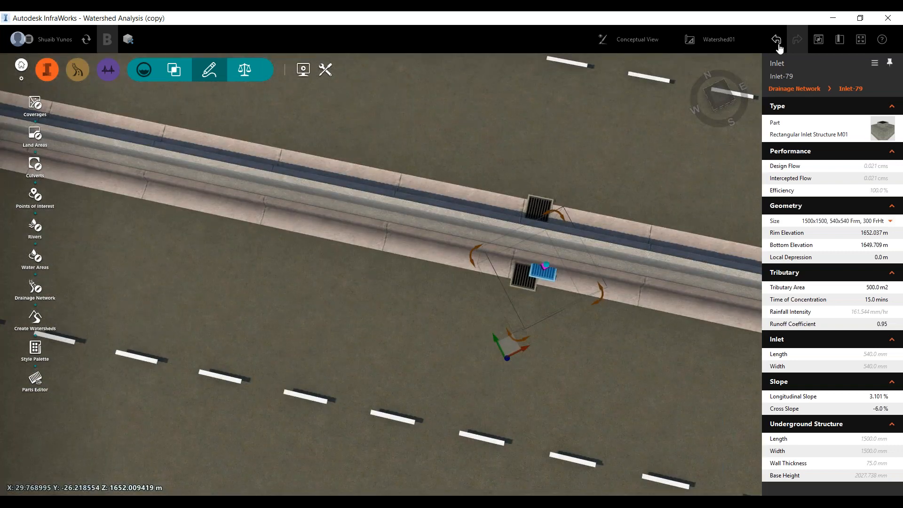
pyautogui.click(777, 41)
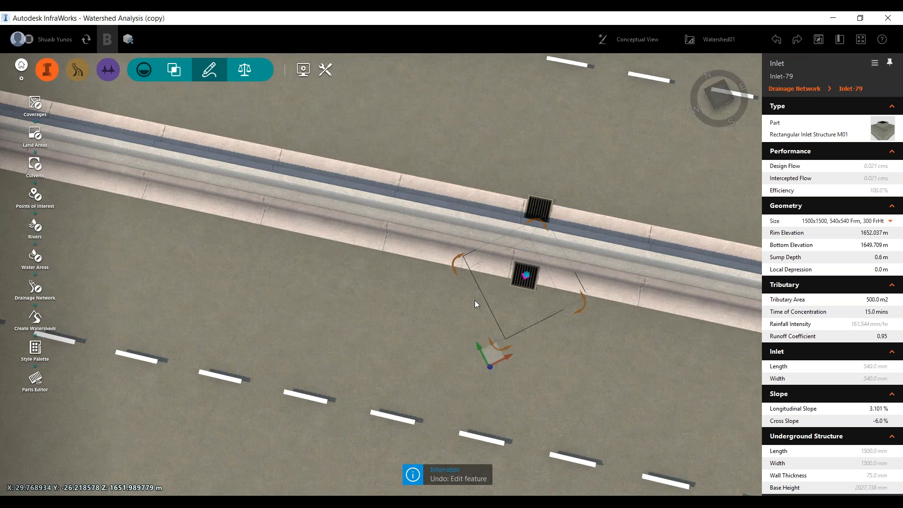
# Inspect the drainage network from beneath the road and select the inlet's underground structure to check its properties.
pyautogui.moveTo(532, 400); pyautogui.dragTo(544, 230, button='middle')
pyautogui.moveTo(544, 230); pyautogui.dragTo(547, 225)
pyautogui.click(558, 307)
pyautogui.moveTo(544, 310); pyautogui.dragTo(531, 362)
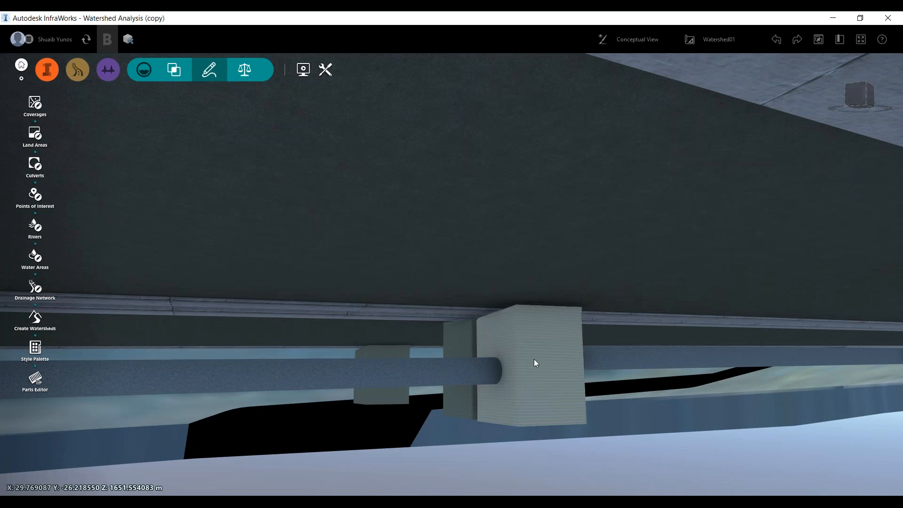
pyautogui.click(402, 369)
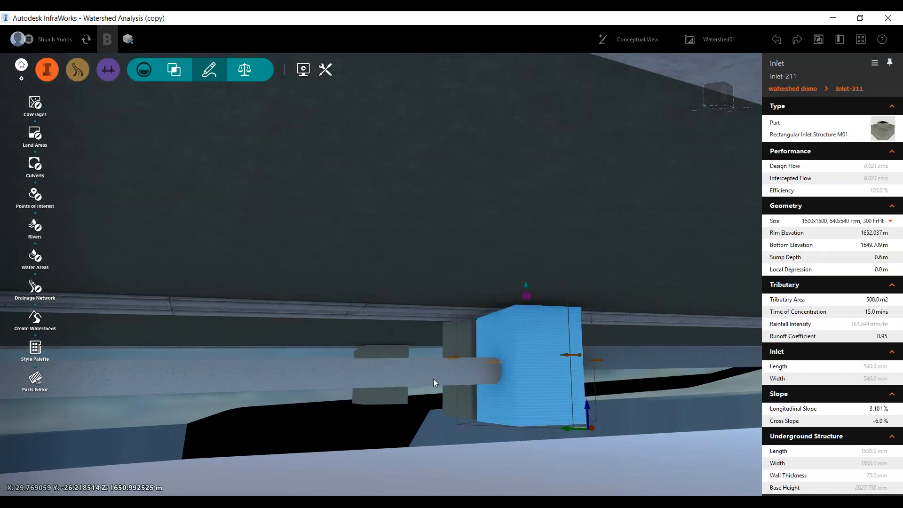
# Select the pipe connected to the inlet structure and review its material options, size options and start invert.
pyautogui.click(433, 379)
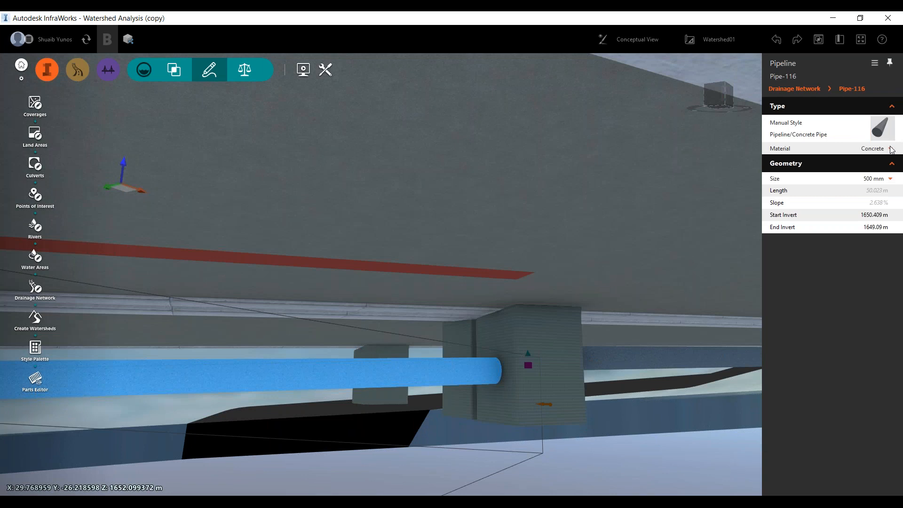
pyautogui.click(892, 150)
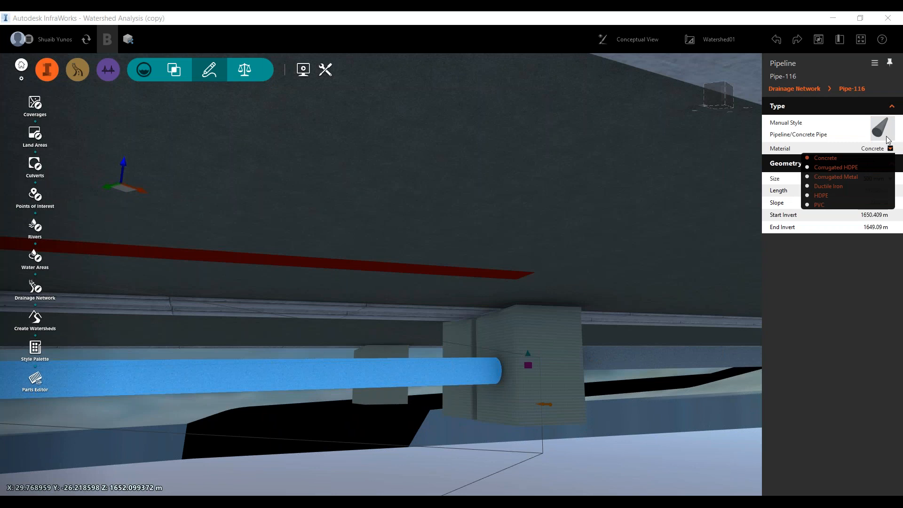
pyautogui.click(886, 137)
pyautogui.click(887, 139)
pyautogui.click(901, 126)
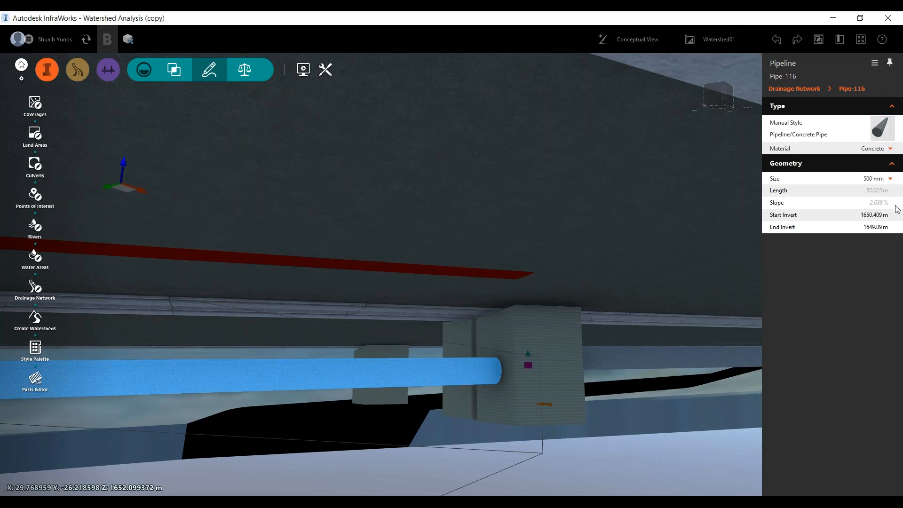
pyautogui.click(890, 180)
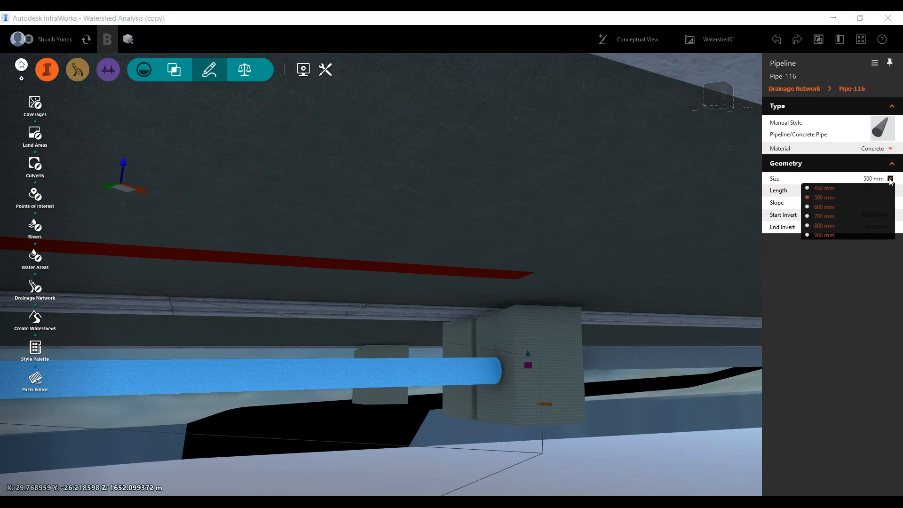
pyautogui.click(890, 179)
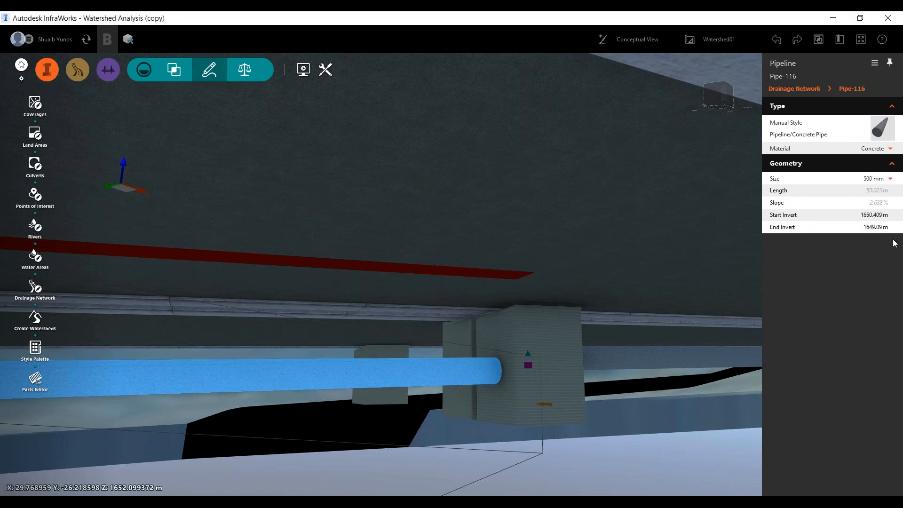
pyautogui.click(883, 216)
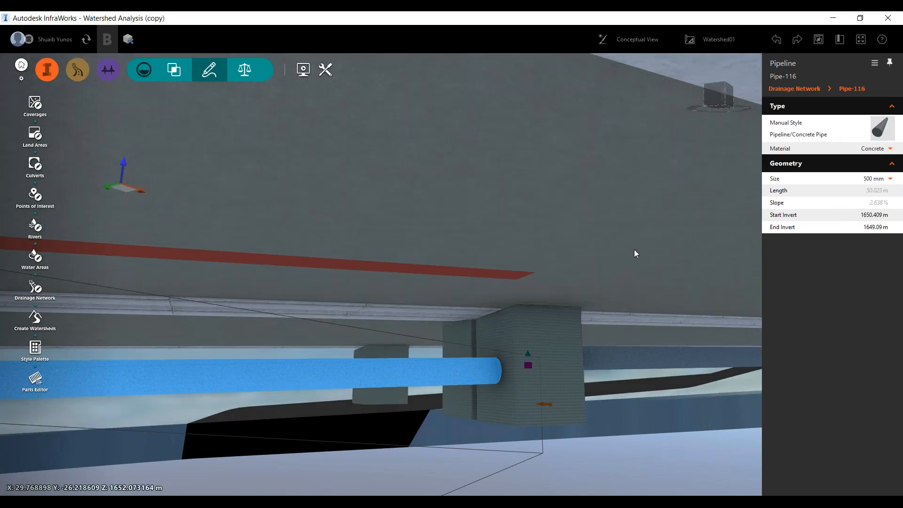
pyautogui.moveTo(634, 249); pyautogui.dragTo(497, 356, button='middle')
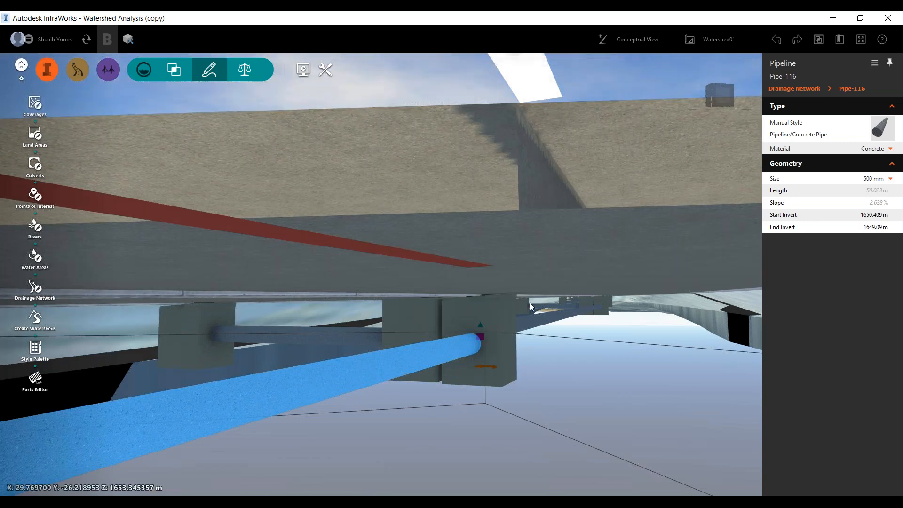
# Examine the selected pipe's connection to the underground inlet structure from several angles beneath the road.
pyautogui.moveTo(530, 303); pyautogui.dragTo(552, 270)
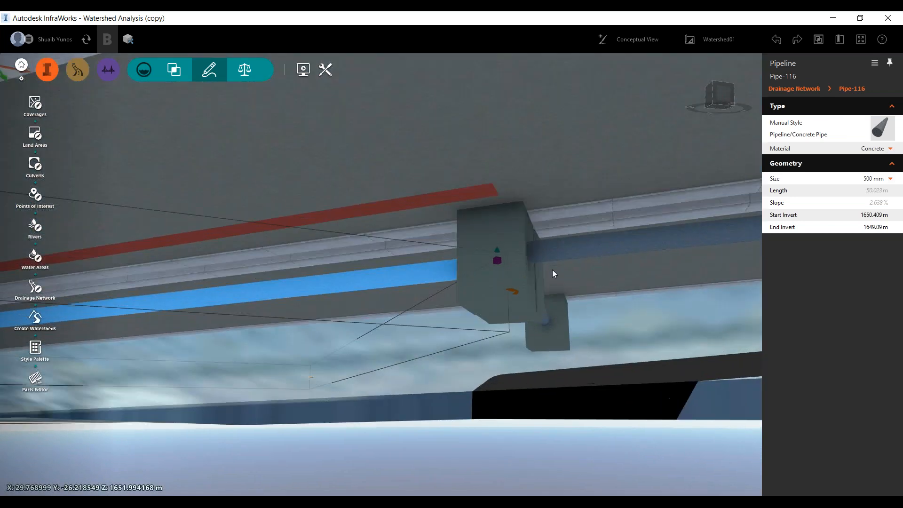
pyautogui.scroll(2, 552, 270)
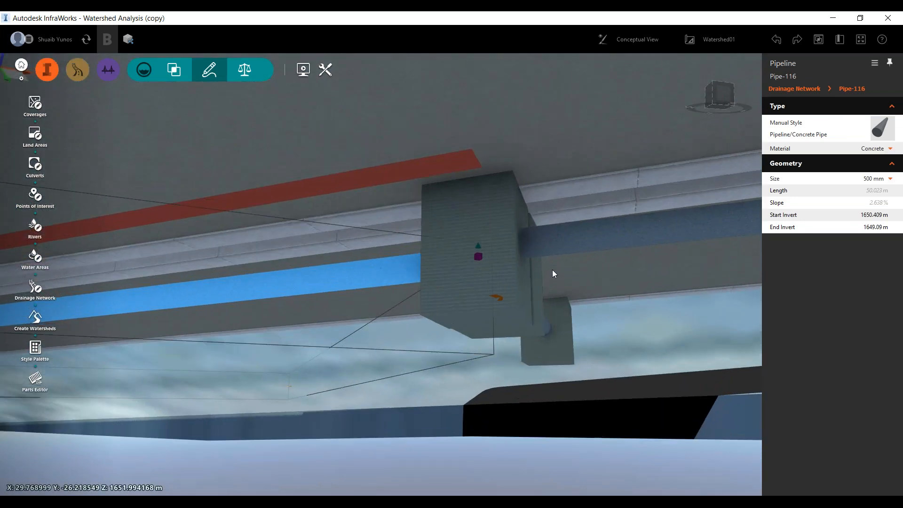
pyautogui.moveTo(543, 269); pyautogui.dragTo(534, 292)
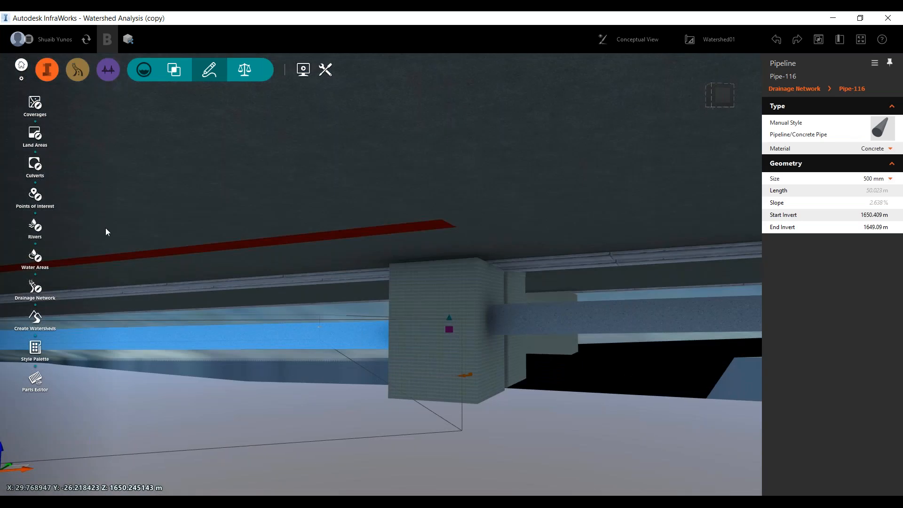
pyautogui.scroll(-5, 584, 332)
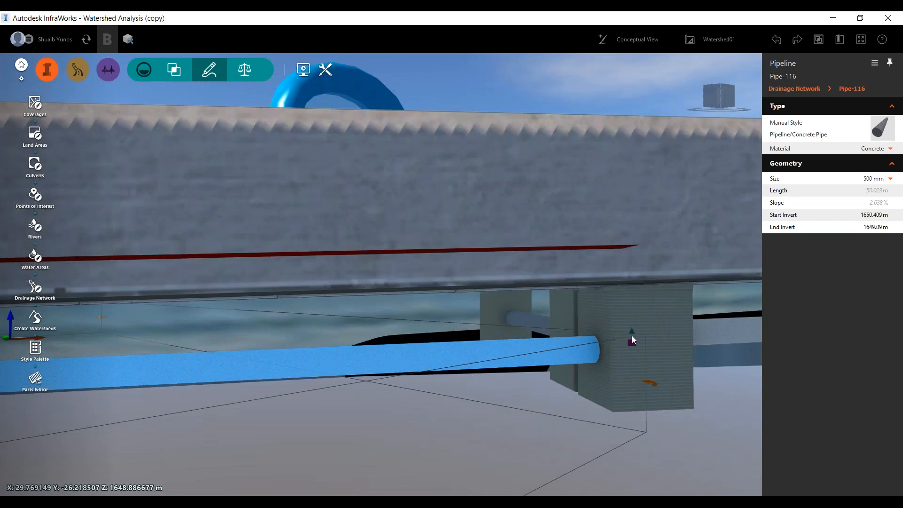
# Return above ground and review the road crossing, its surroundings and the full extent of the watershed across the terrain model.
pyautogui.scroll(-4, 630, 315)
pyautogui.moveTo(656, 256); pyautogui.dragTo(654, 285)
pyautogui.scroll(-2, 655, 273)
pyautogui.scroll(-3, 676, 219)
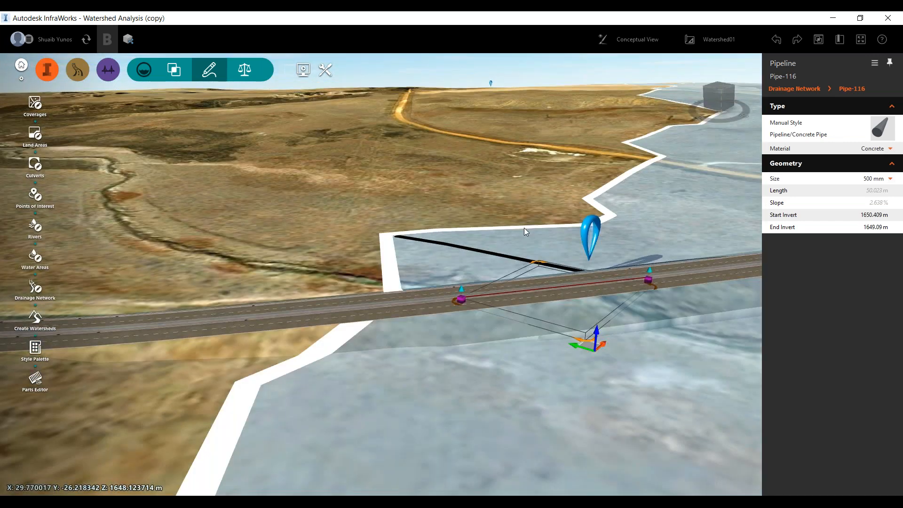
pyautogui.moveTo(320, 224); pyautogui.dragTo(419, 254)
pyautogui.moveTo(545, 303); pyautogui.dragTo(329, 183)
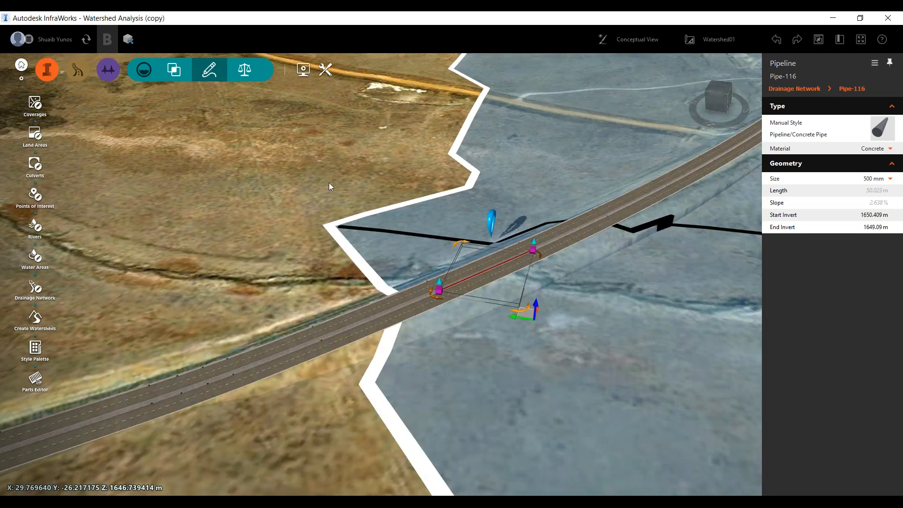
pyautogui.scroll(-6, 388, 223)
pyautogui.scroll(-2, 383, 256)
pyautogui.scroll(-3, 383, 261)
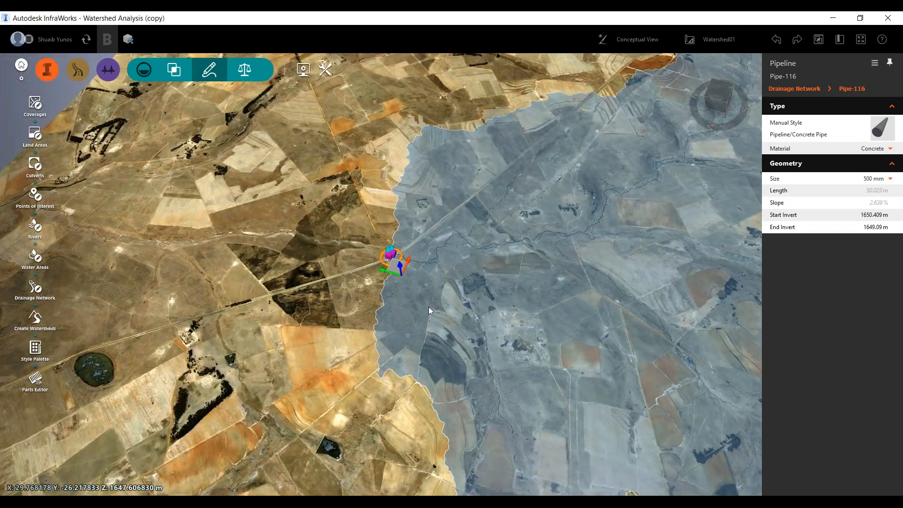
pyautogui.scroll(-2, 470, 355)
pyautogui.moveTo(470, 355); pyautogui.dragTo(501, 322)
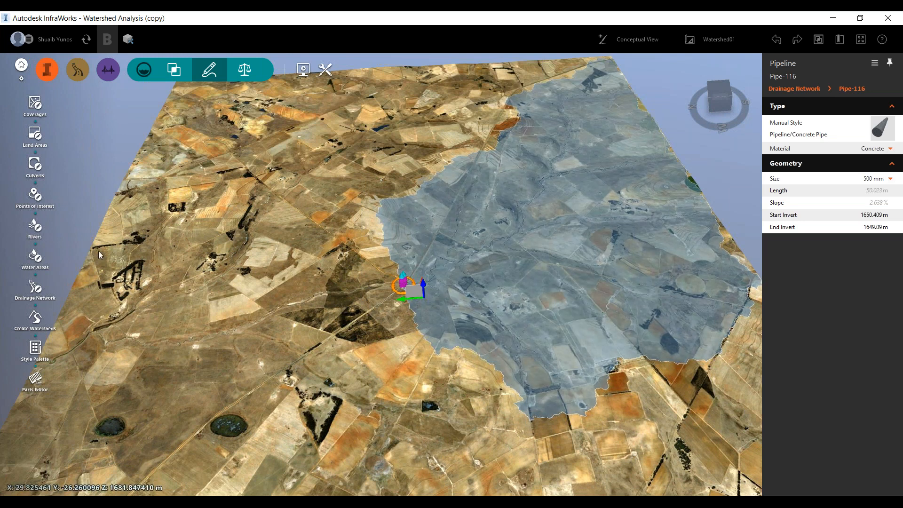
# Switch to the PowerPoint presentation and start the slide show from the Conclusive Summary slide.
pyautogui.hotkey('alt', 'Tab')
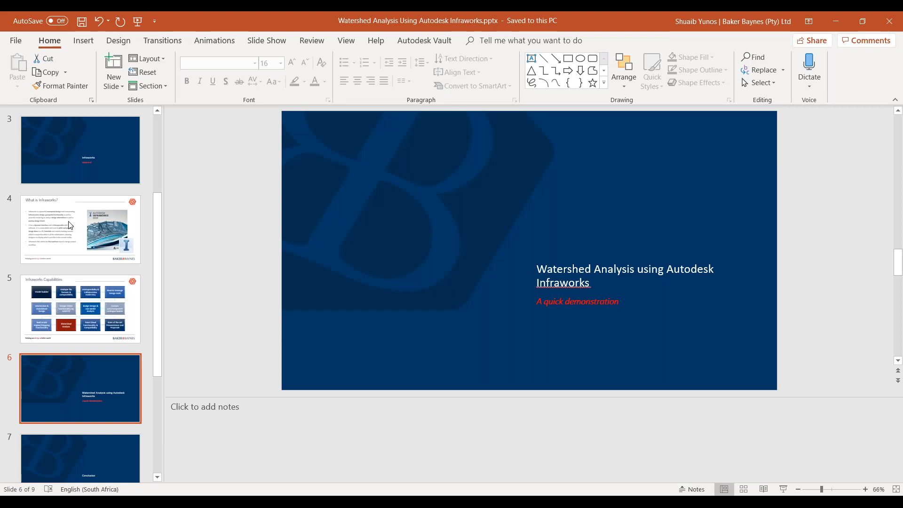
pyautogui.scroll(-4, 64, 367)
pyautogui.click(51, 335)
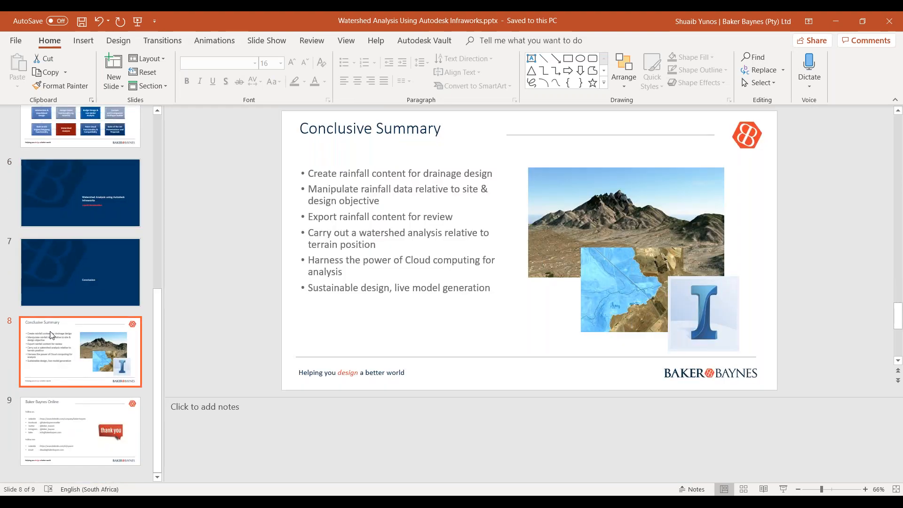
pyautogui.hotkey('shift', 'F5')
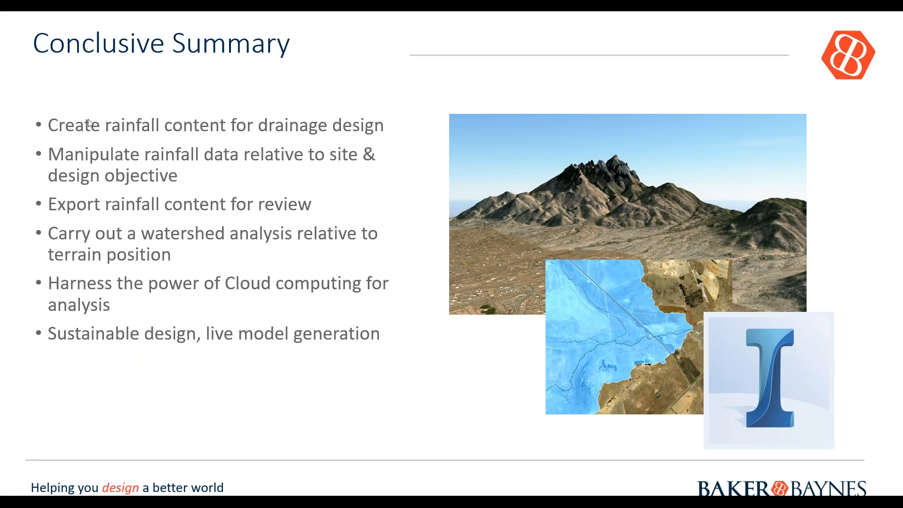